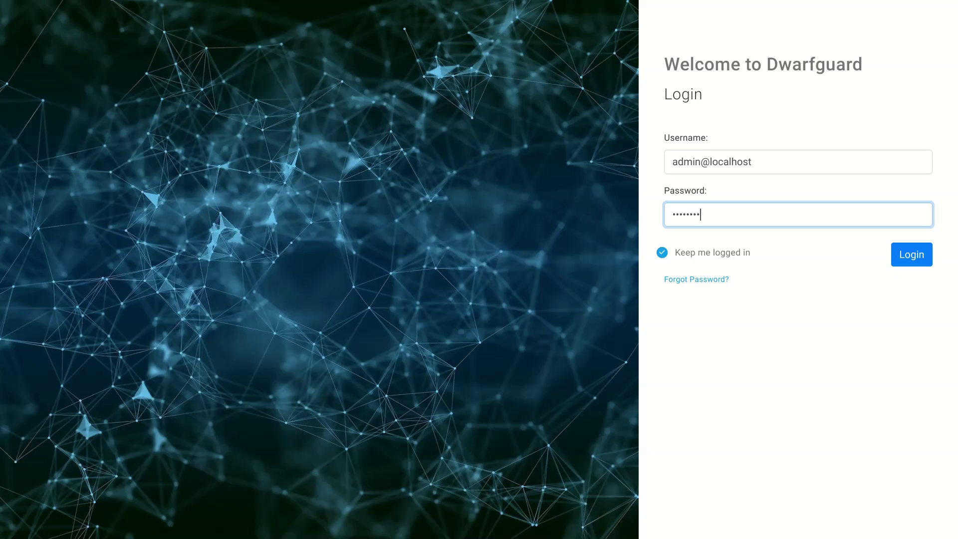
- Log in as admin and show all downloadable agents via Download Agents > View All Downloads
{"action": "key", "text": "Return"}
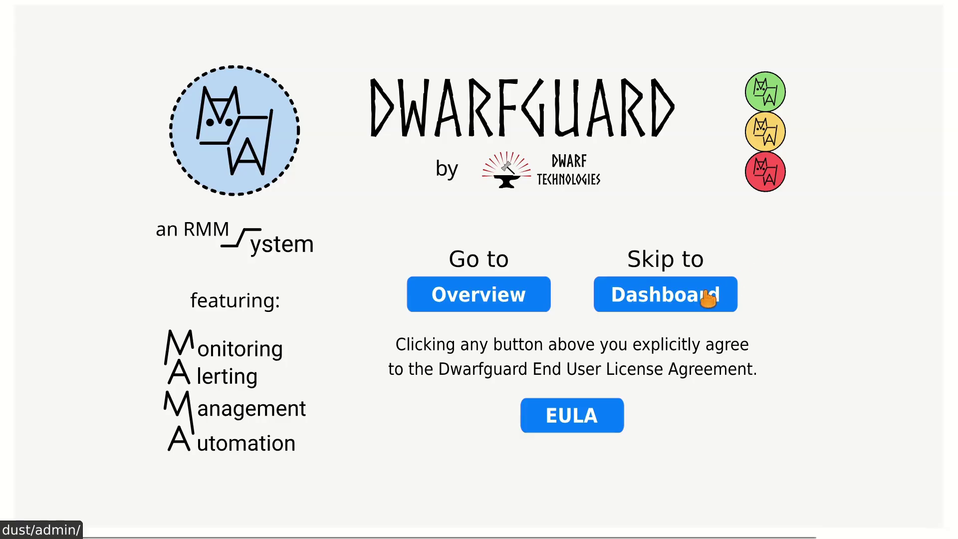
{"action": "left_click", "coordinate": [708, 298]}
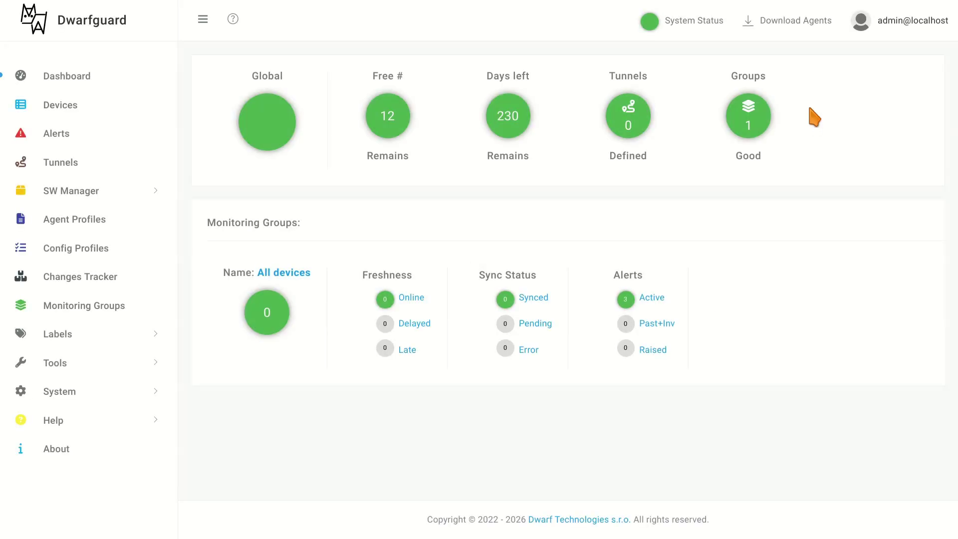
{"action": "left_click", "coordinate": [779, 25]}
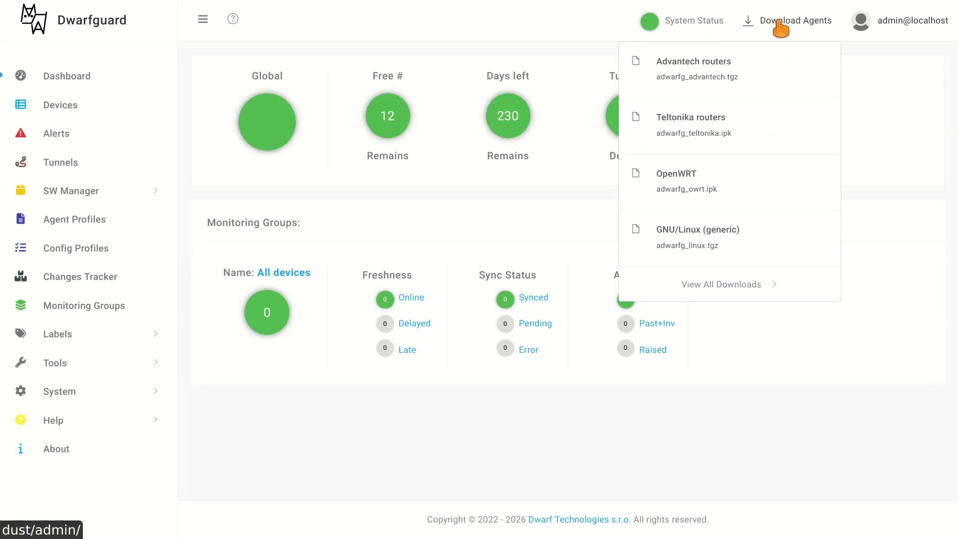
{"action": "left_click", "coordinate": [721, 283]}
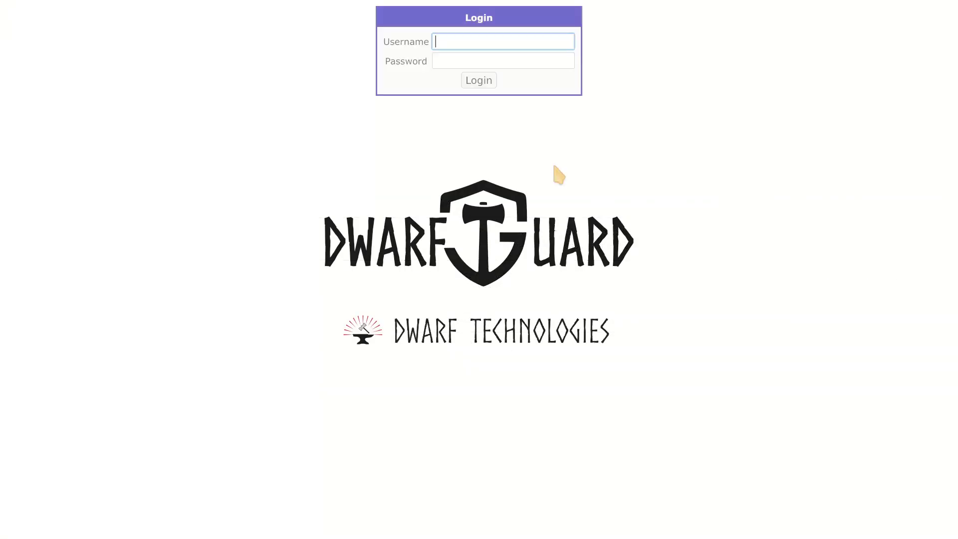
- Log in to the SmartFlex LTE Router web UI as root
{"action": "type", "text": "ro"}
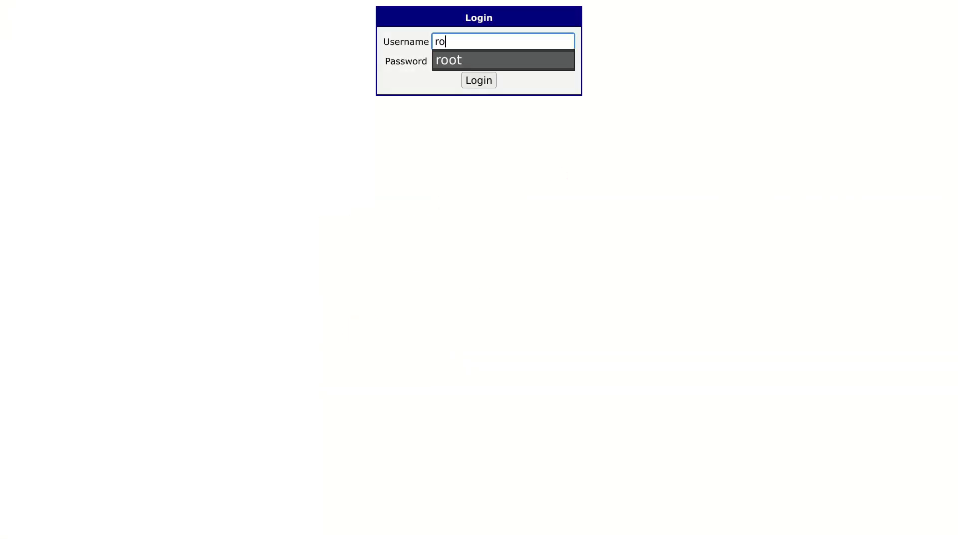
{"action": "key", "text": "Tab"}
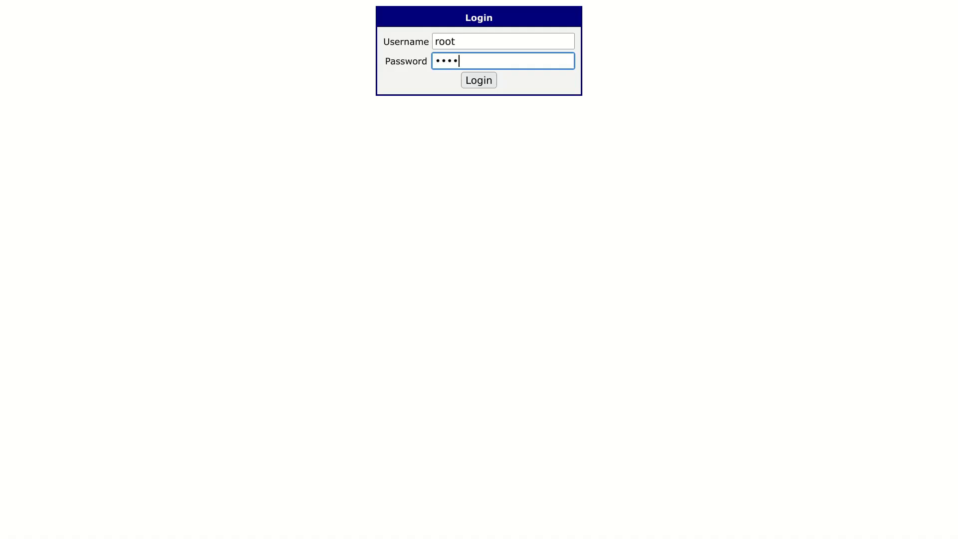
{"action": "key", "text": "Return"}
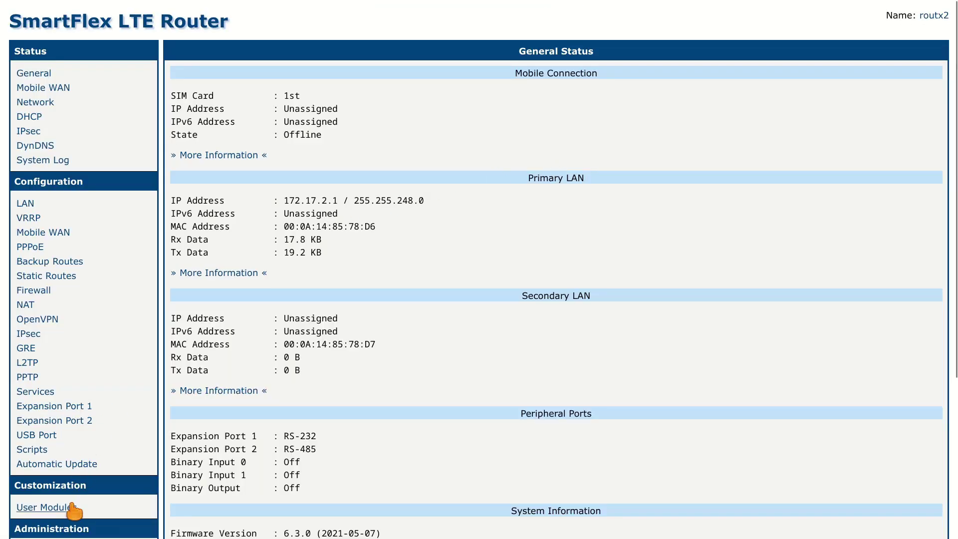
- Upload adwarfg_advantech.tgz as a user module and view the Adwarfg module's information page
{"action": "left_click", "coordinate": [73, 509]}
{"action": "left_click", "coordinate": [259, 125]}
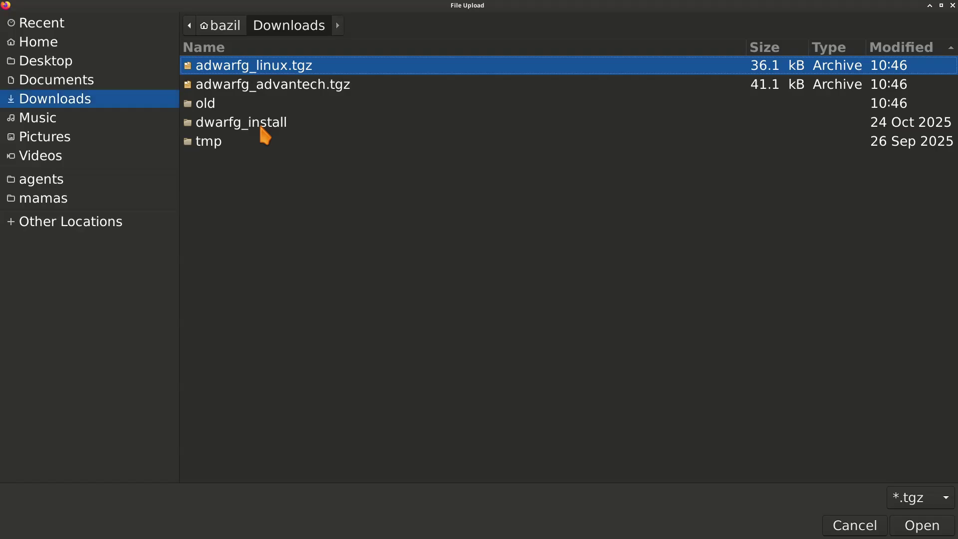
{"action": "double_click", "coordinate": [282, 85]}
{"action": "left_click", "coordinate": [438, 125]}
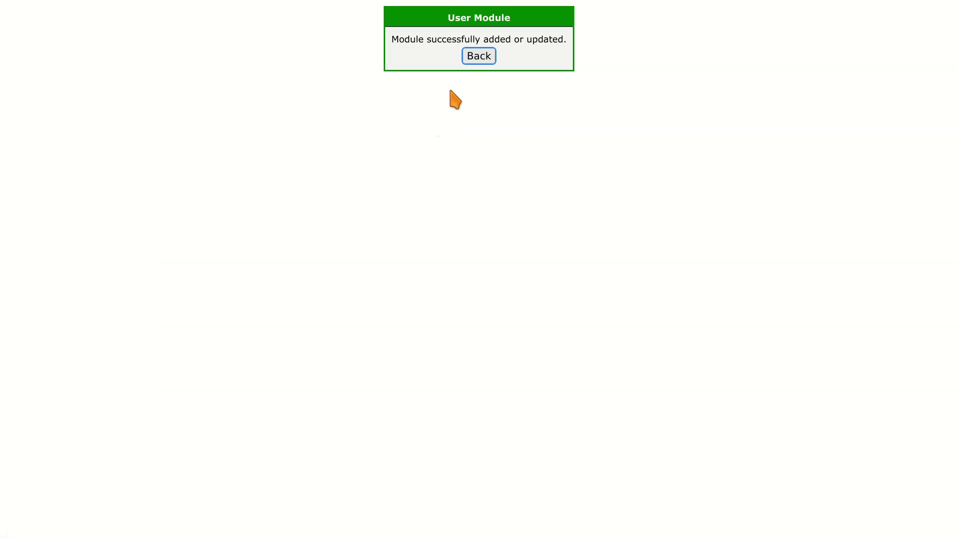
{"action": "left_click", "coordinate": [478, 56]}
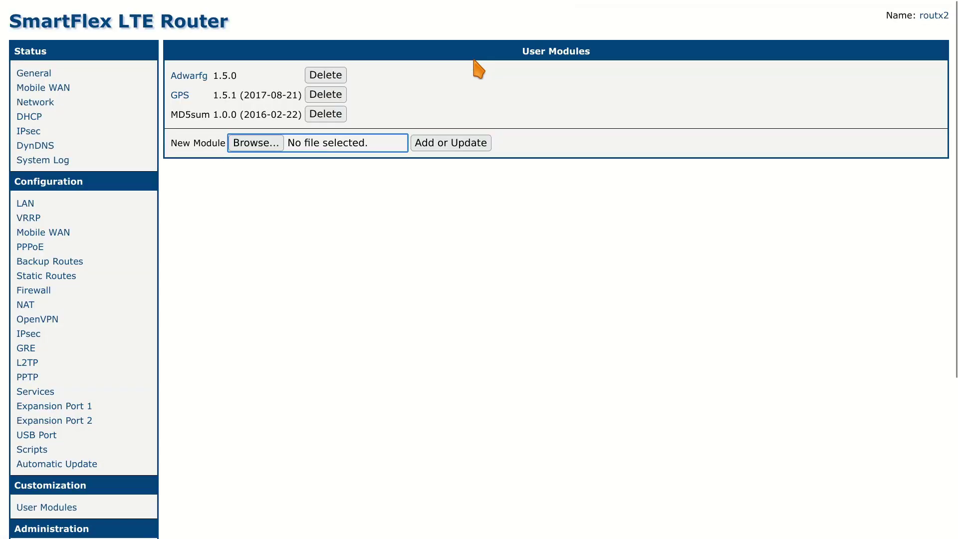
{"action": "left_click", "coordinate": [180, 78]}
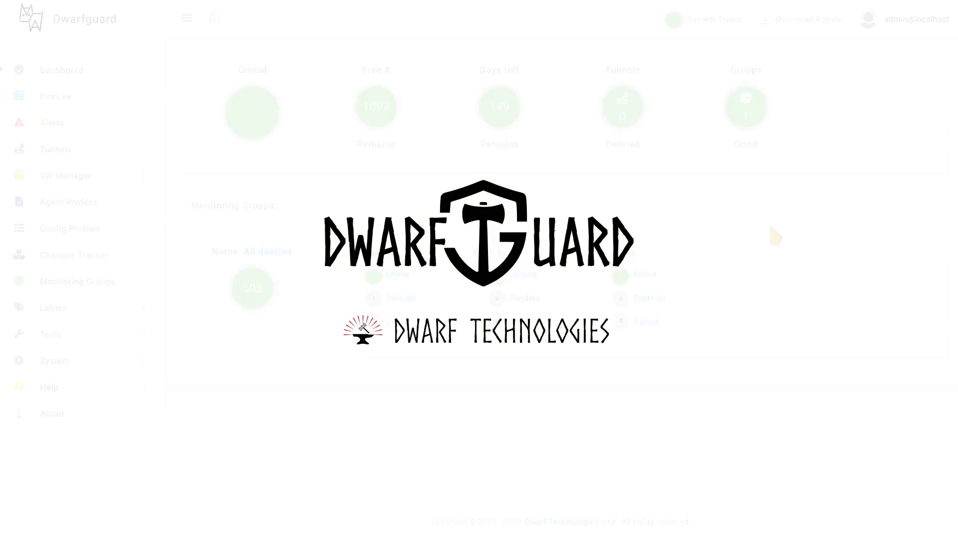
- Create a monitoring group named 'backbone', then go to the registered devices list
{"action": "left_click", "coordinate": [95, 281]}
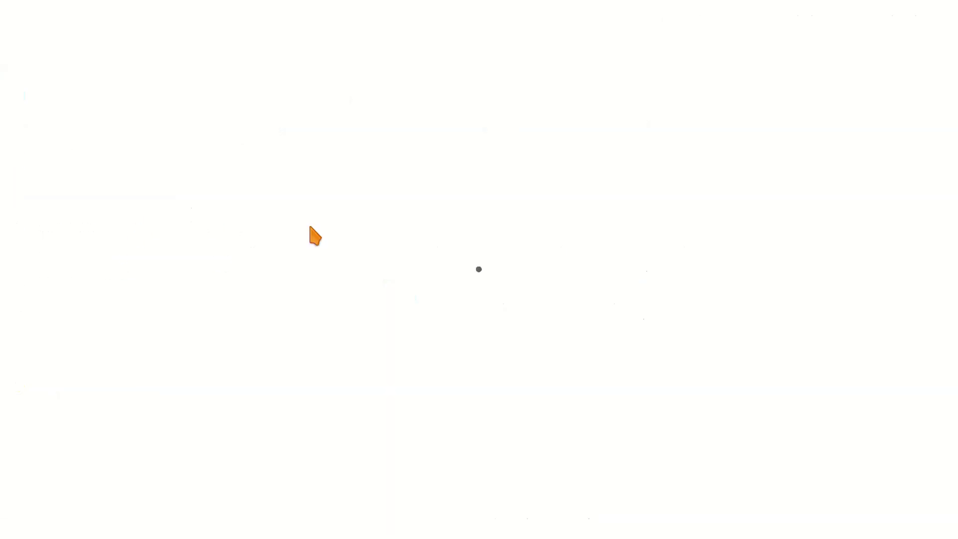
{"action": "left_click", "coordinate": [263, 136]}
{"action": "left_click", "coordinate": [466, 88]}
{"action": "type", "text": "backbone"}
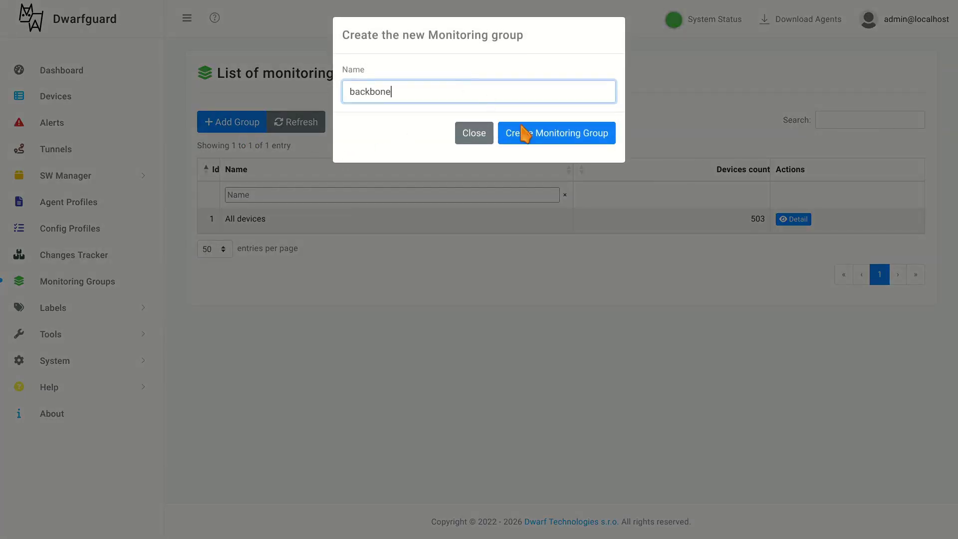
{"action": "left_click", "coordinate": [538, 133]}
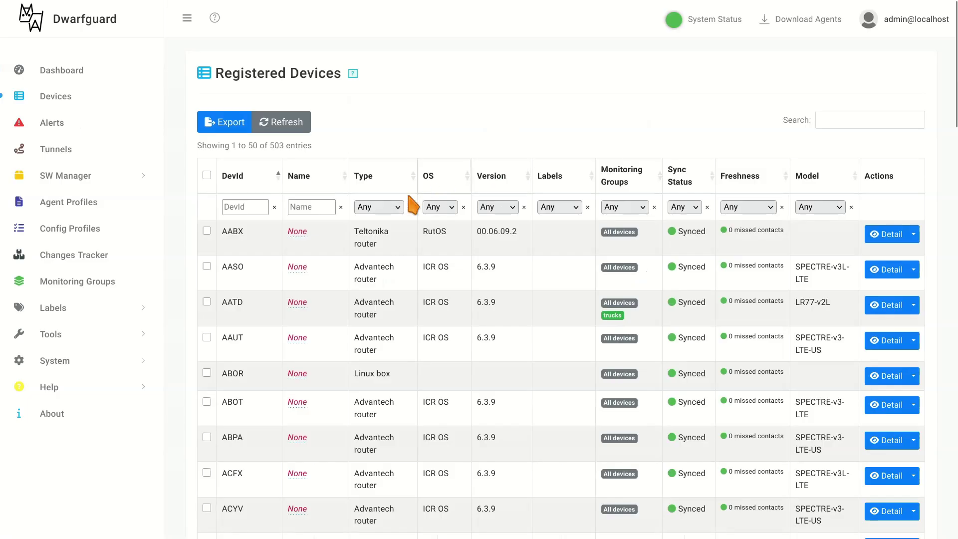
{"action": "left_click", "coordinate": [398, 207]}
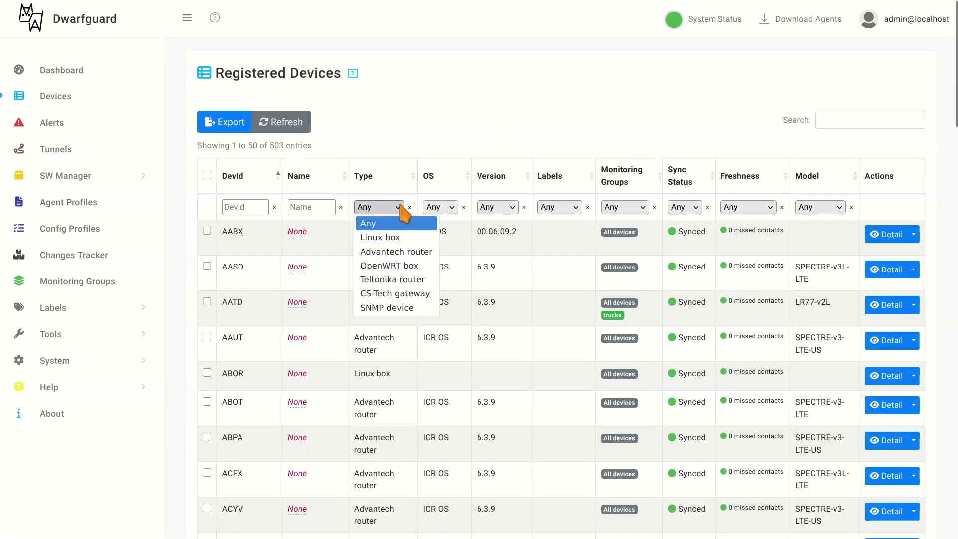
- Filter devices to Linux box and add all eight to the backbone monitoring group
{"action": "left_click", "coordinate": [397, 238]}
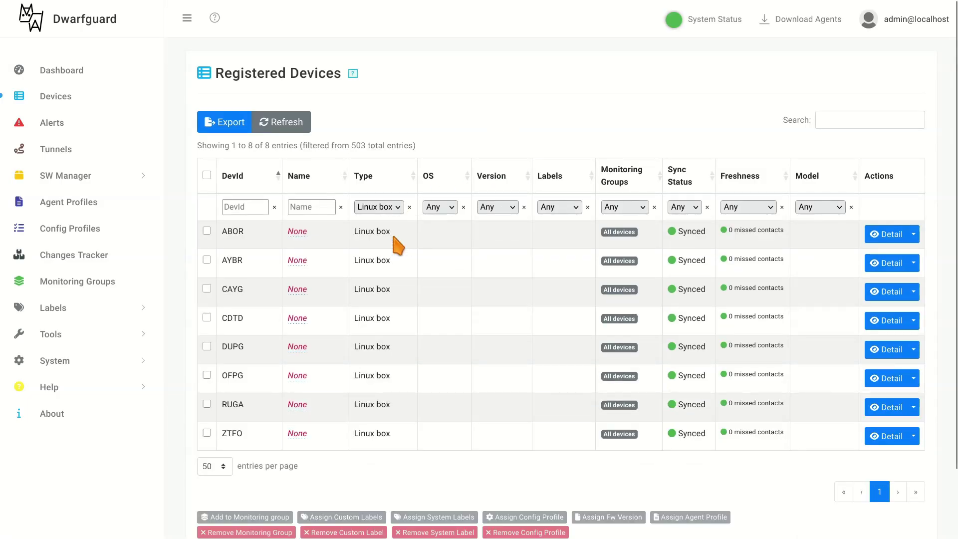
{"action": "left_click", "coordinate": [207, 174]}
{"action": "scroll", "coordinate": [254, 344], "scroll_direction": "down", "scroll_amount": 3}
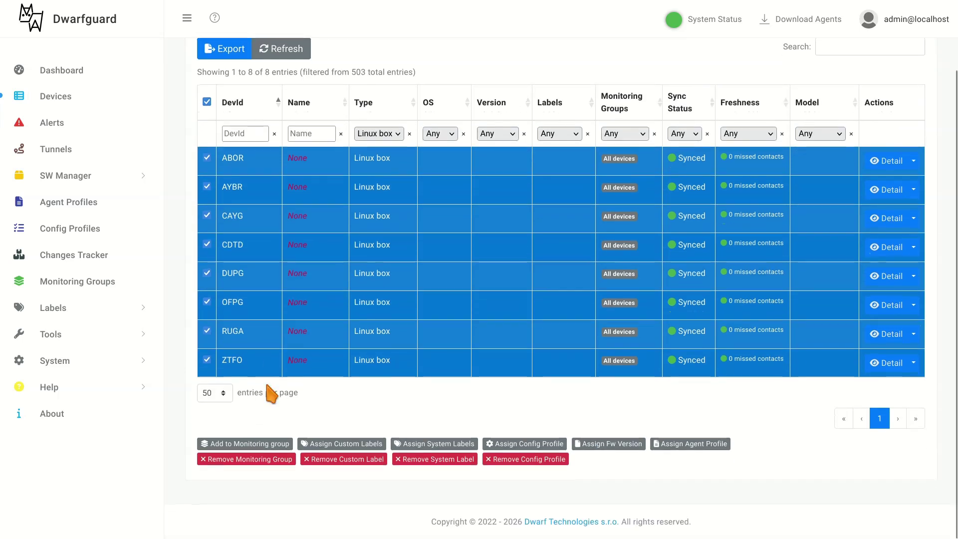
{"action": "left_click", "coordinate": [259, 449]}
{"action": "left_click", "coordinate": [462, 83]}
{"action": "left_click", "coordinate": [394, 133]}
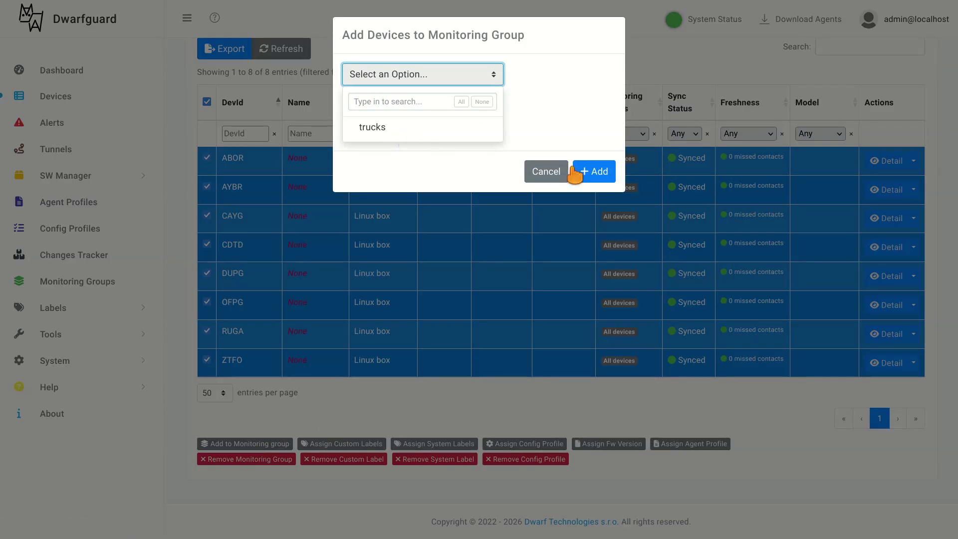
{"action": "left_click", "coordinate": [597, 171]}
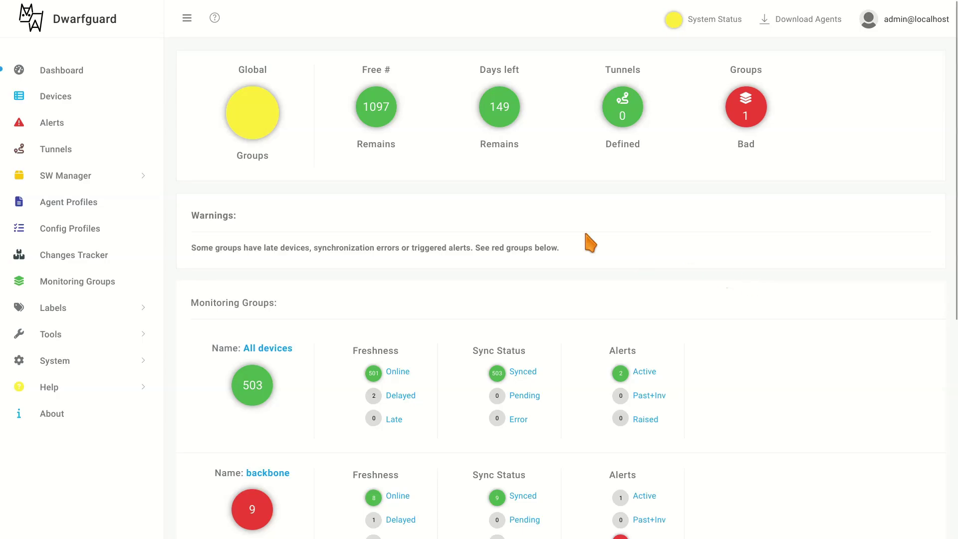
- Review backbone's triggered late-device alert on the Dashboard and clear its past alert counter
{"action": "left_click", "coordinate": [708, 25]}
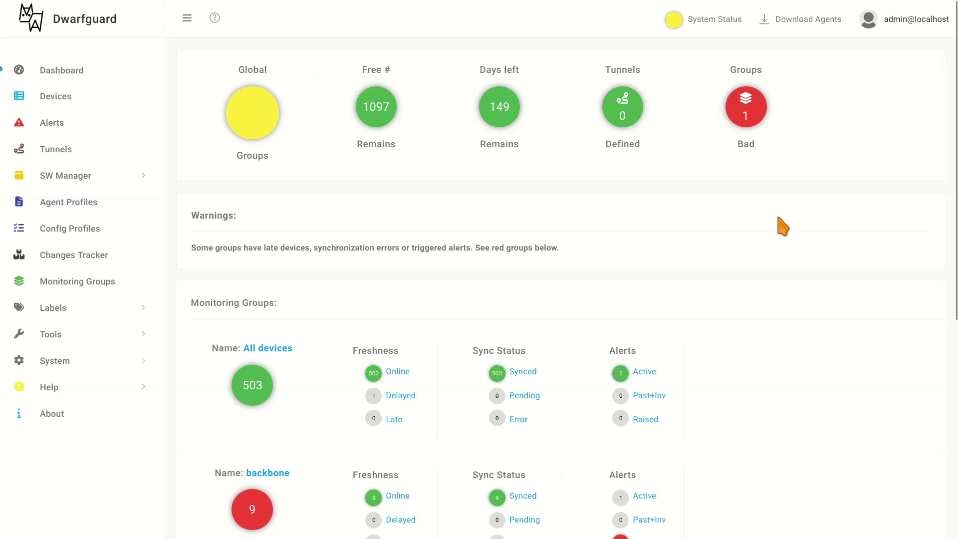
{"action": "scroll", "coordinate": [768, 399], "scroll_direction": "down", "scroll_amount": 5}
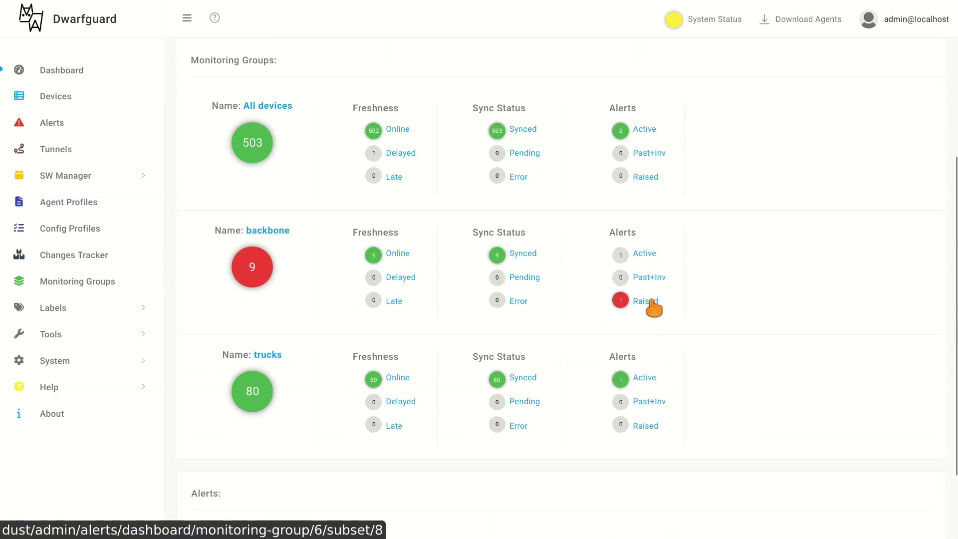
{"action": "scroll", "coordinate": [724, 359], "scroll_direction": "down", "scroll_amount": 2}
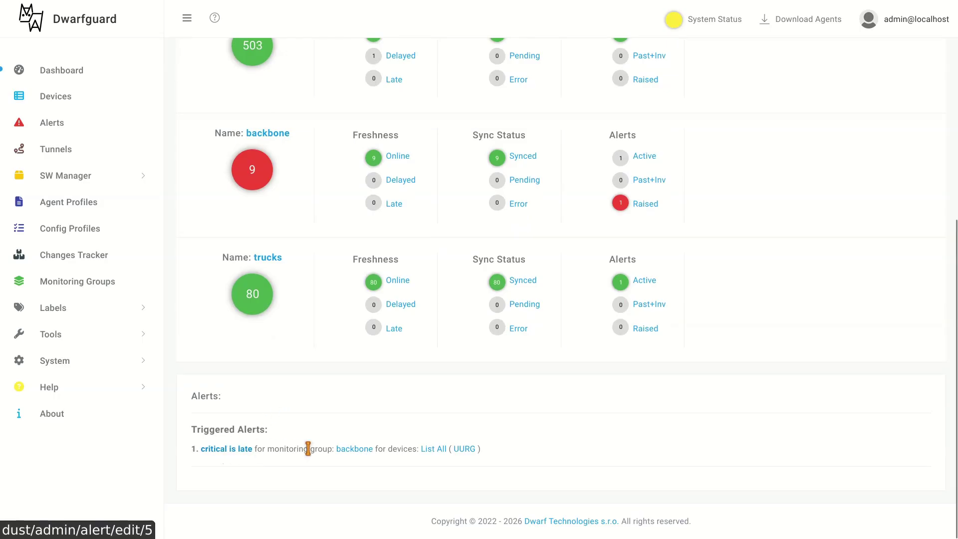
{"action": "left_click", "coordinate": [436, 450]}
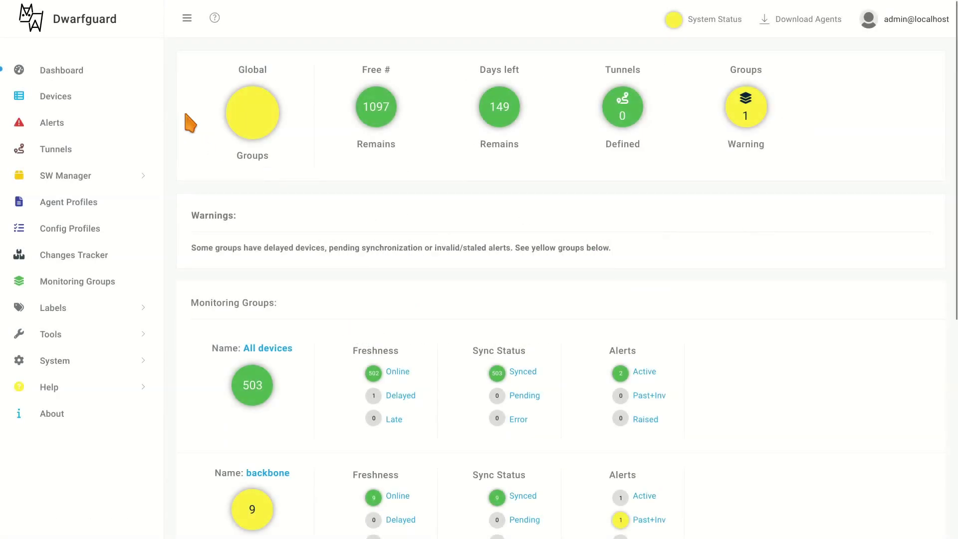
{"action": "scroll", "coordinate": [776, 409], "scroll_direction": "down", "scroll_amount": 7}
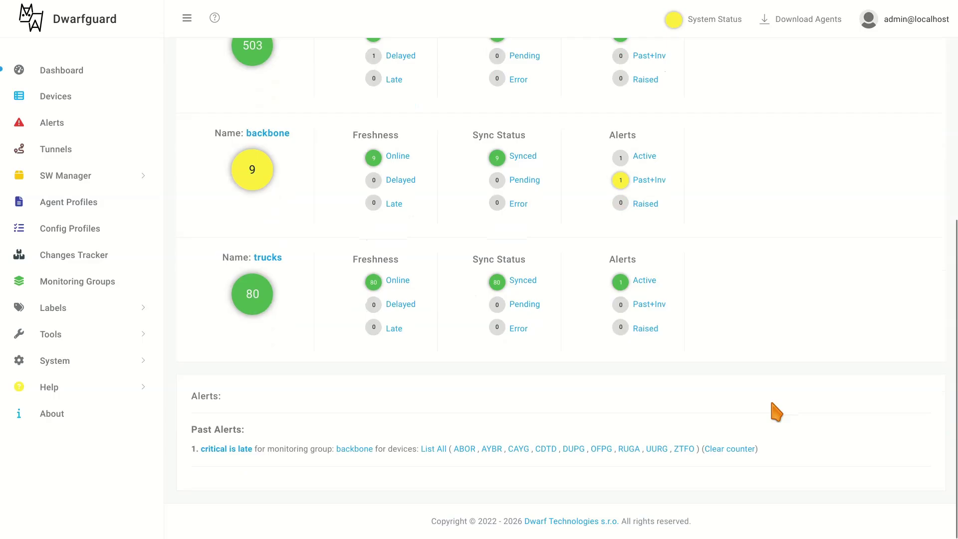
{"action": "left_click", "coordinate": [729, 450]}
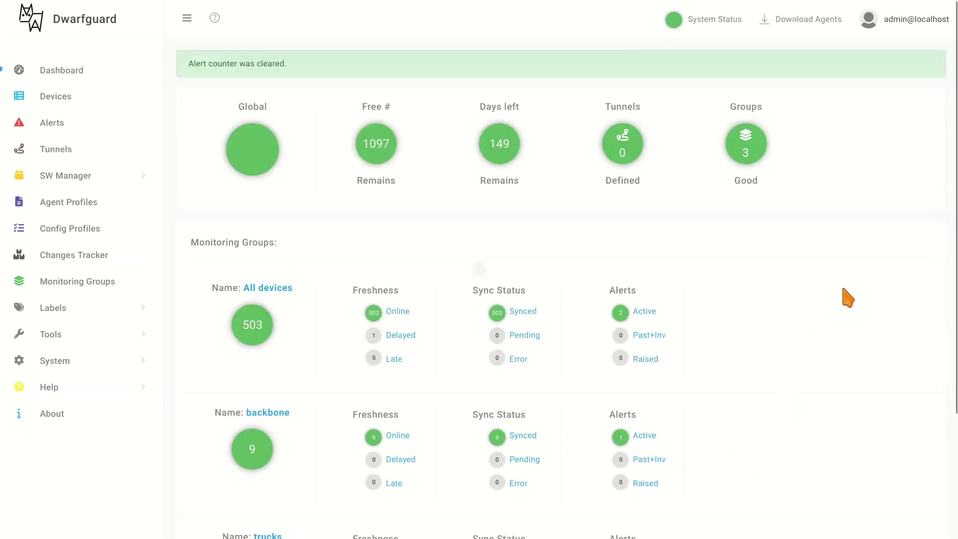
{"action": "left_click", "coordinate": [51, 125]}
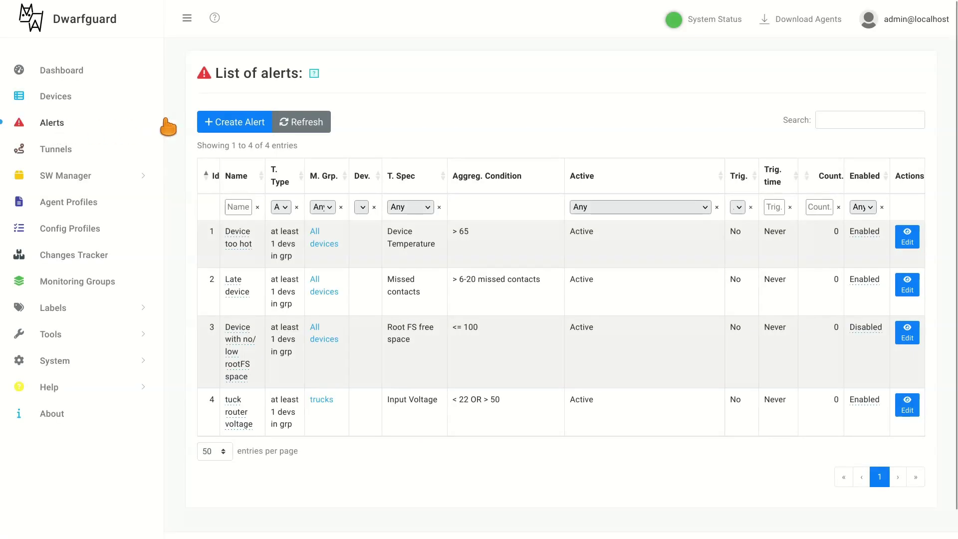
- Start alert 'critical is late' targeting at least 1 device in the backbone group
{"action": "left_click", "coordinate": [224, 129]}
{"action": "left_click", "coordinate": [247, 142]}
{"action": "type", "text": "critical is late"}
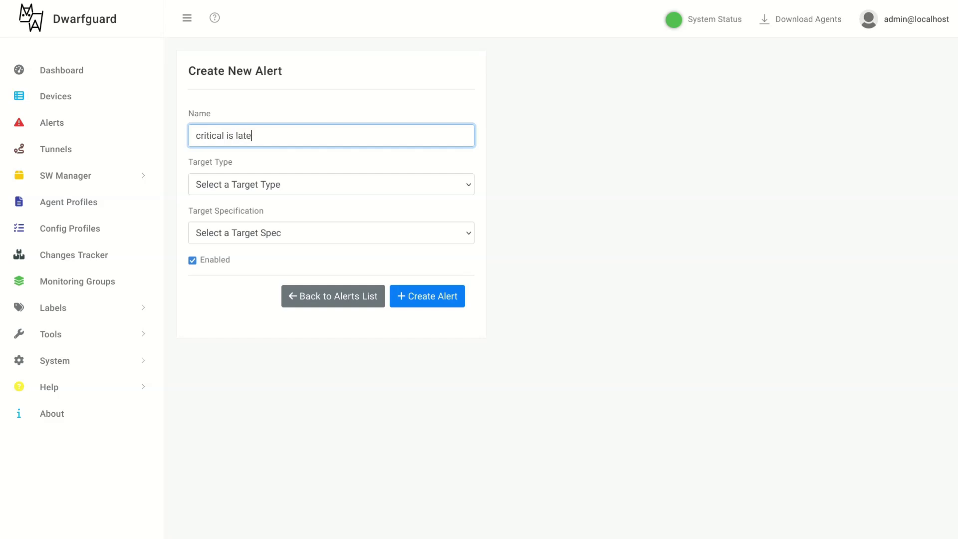
{"action": "left_click", "coordinate": [242, 185]}
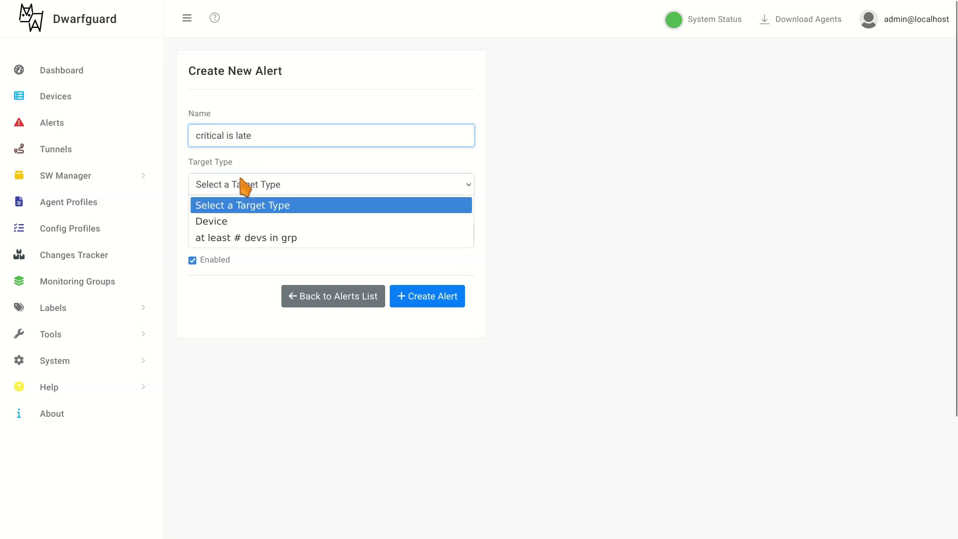
{"action": "left_click", "coordinate": [234, 238]}
{"action": "left_click", "coordinate": [233, 239]}
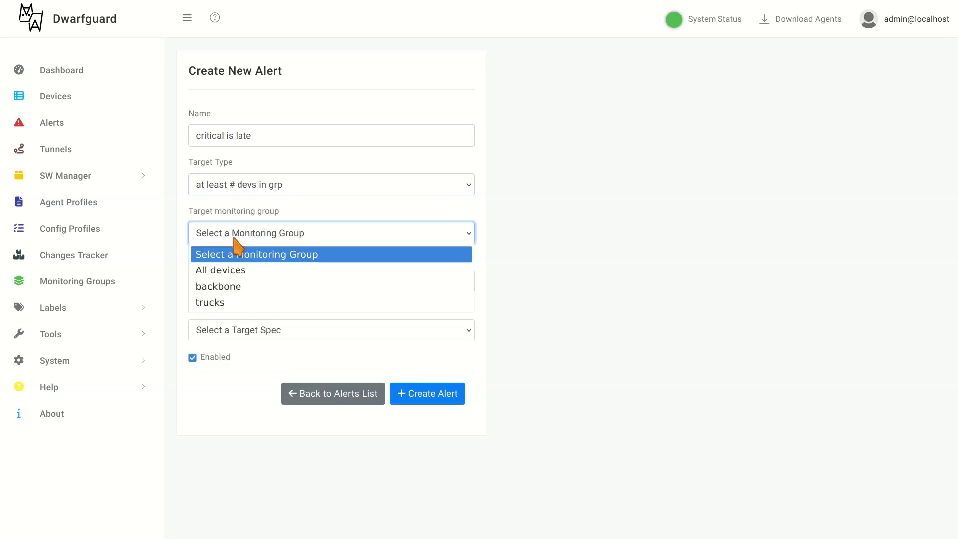
{"action": "left_click", "coordinate": [232, 285]}
{"action": "left_click", "coordinate": [229, 283]}
{"action": "type", "text": "1"}
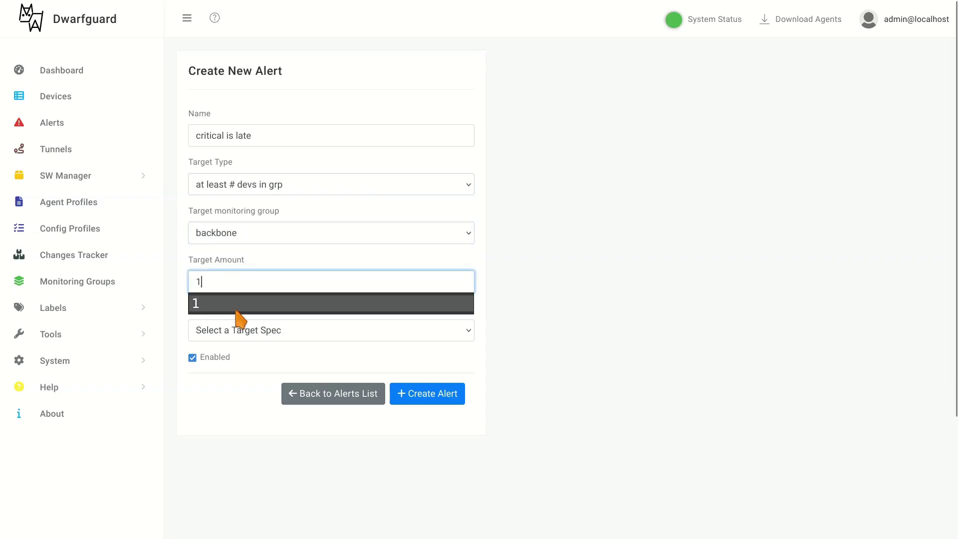
- Set the alert condition to Missed contacts greater than 1 and create the alert
{"action": "left_click", "coordinate": [244, 329]}
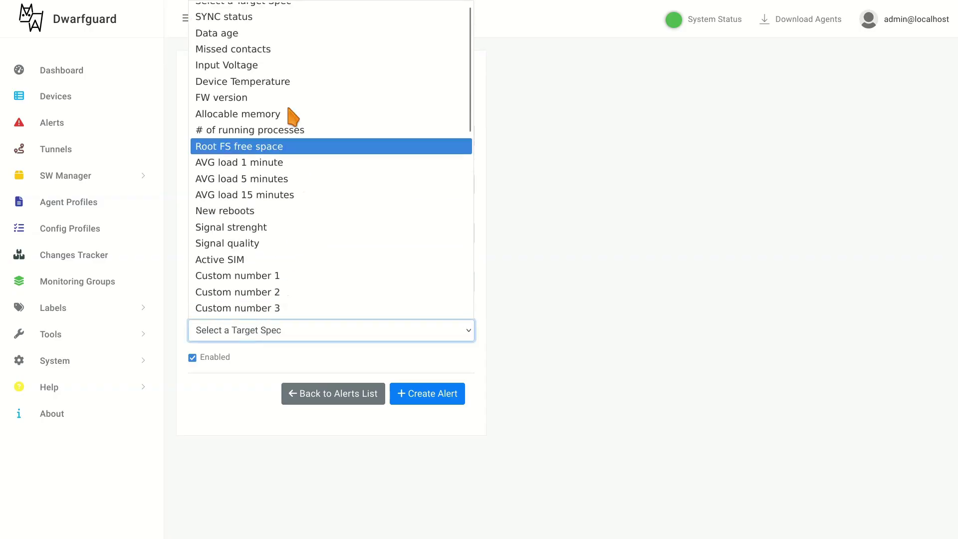
{"action": "left_click", "coordinate": [276, 58]}
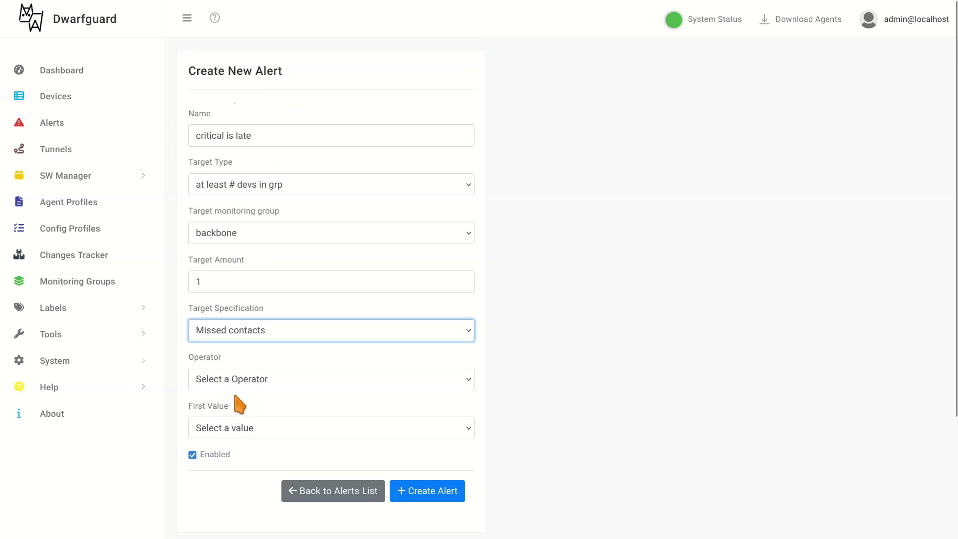
{"action": "left_click", "coordinate": [245, 380]}
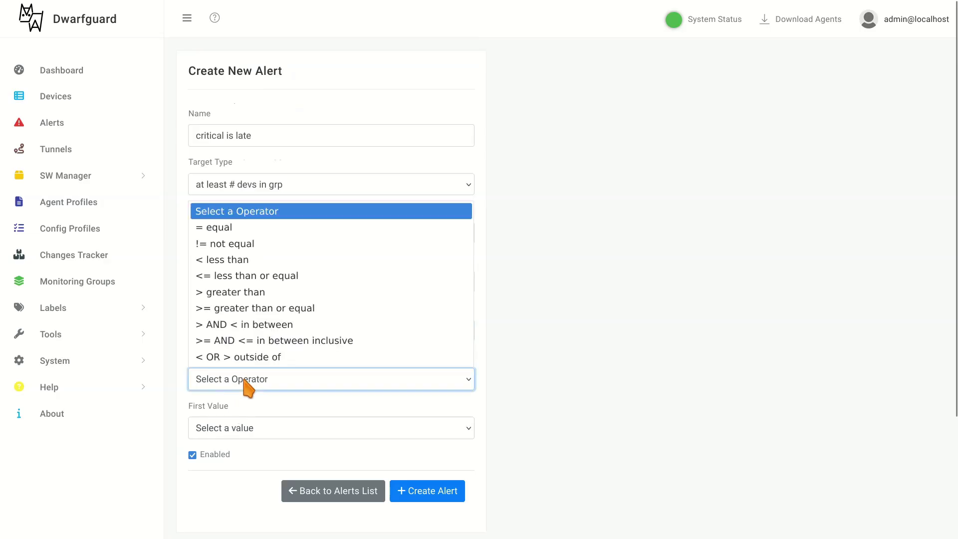
{"action": "left_click", "coordinate": [238, 298]}
{"action": "left_click", "coordinate": [240, 428]}
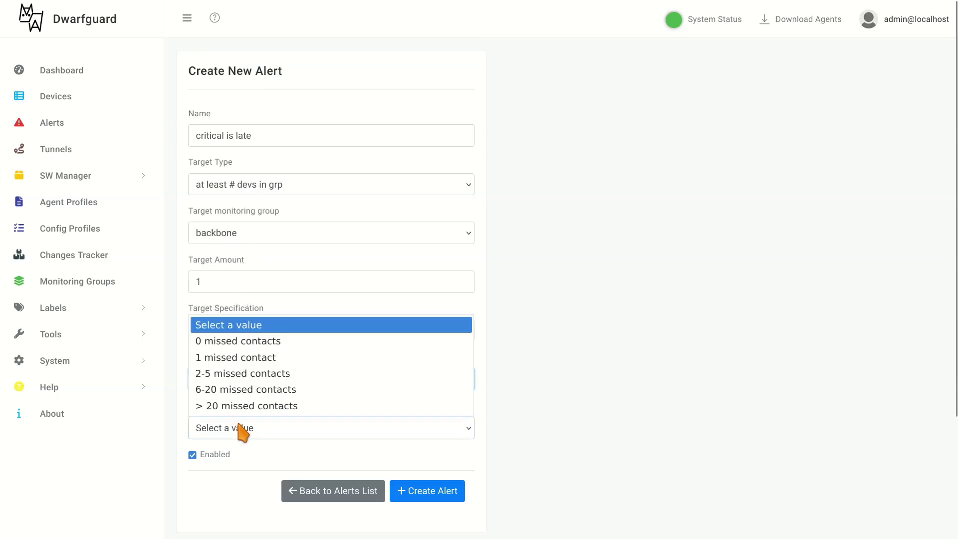
{"action": "left_click", "coordinate": [239, 359]}
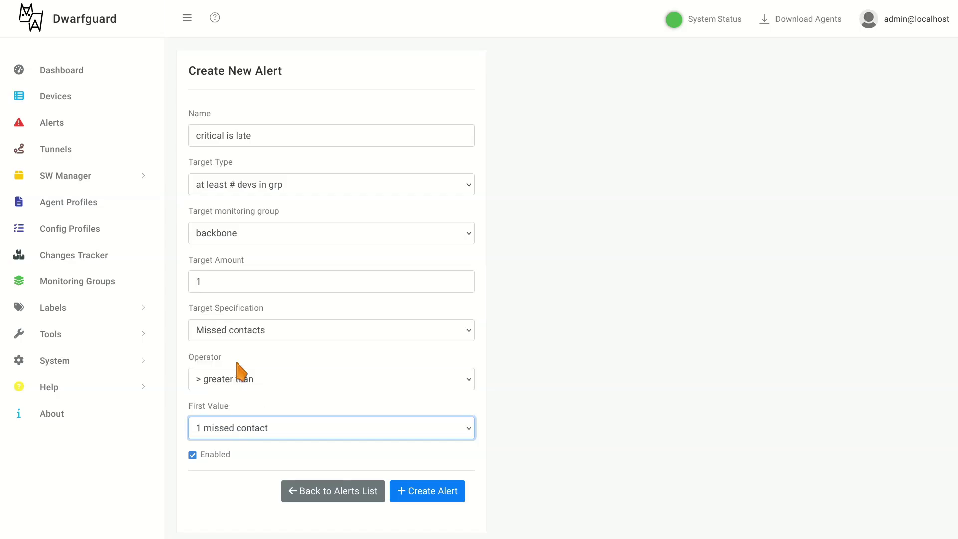
{"action": "left_click", "coordinate": [423, 494]}
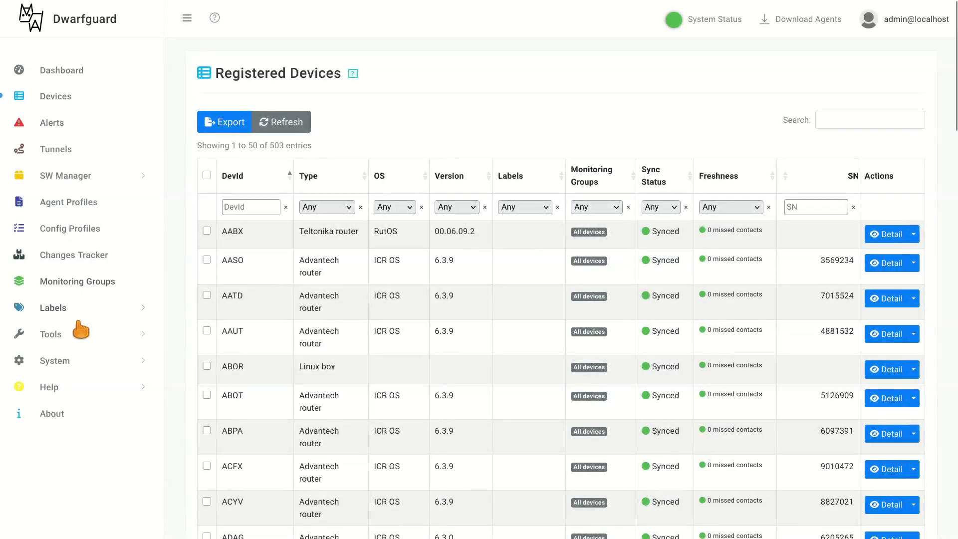
- Add Temperature and SNMP Name to Device Table Columns in System > Settings > General
{"action": "left_click", "coordinate": [62, 363]}
{"action": "scroll", "coordinate": [86, 428], "scroll_direction": "down", "scroll_amount": 1}
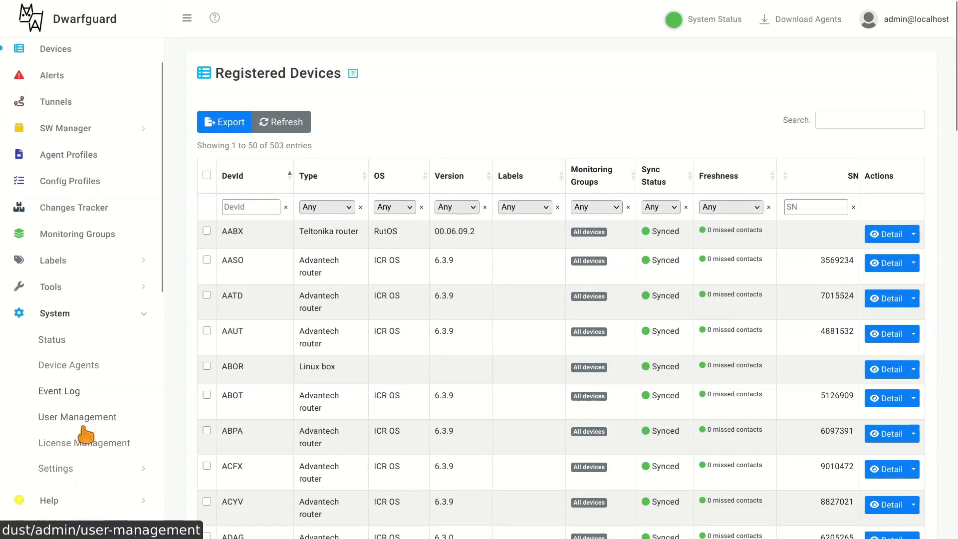
{"action": "left_click", "coordinate": [75, 468]}
{"action": "left_click", "coordinate": [80, 497]}
{"action": "left_click", "coordinate": [427, 467]}
{"action": "type", "text": "tem"}
{"action": "key", "text": "Return"}
{"action": "type", "text": "snm"}
{"action": "left_click", "coordinate": [388, 507]}
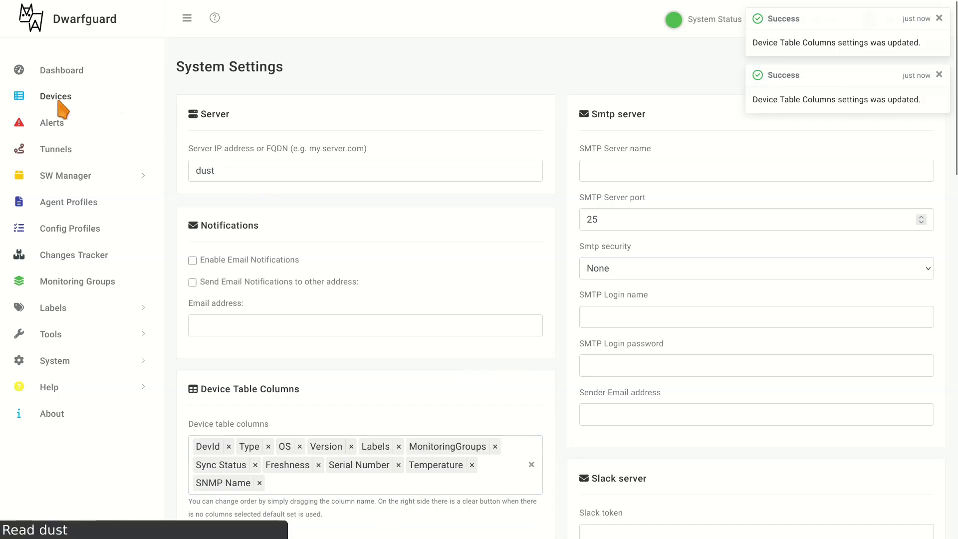
- Sort the device list by temperature, filtering by SNMP name '45' and device id 'do'
{"action": "left_click", "coordinate": [59, 97]}
{"action": "left_click", "coordinate": [758, 180]}
{"action": "left_click", "coordinate": [813, 213]}
{"action": "type", "text": "45"}
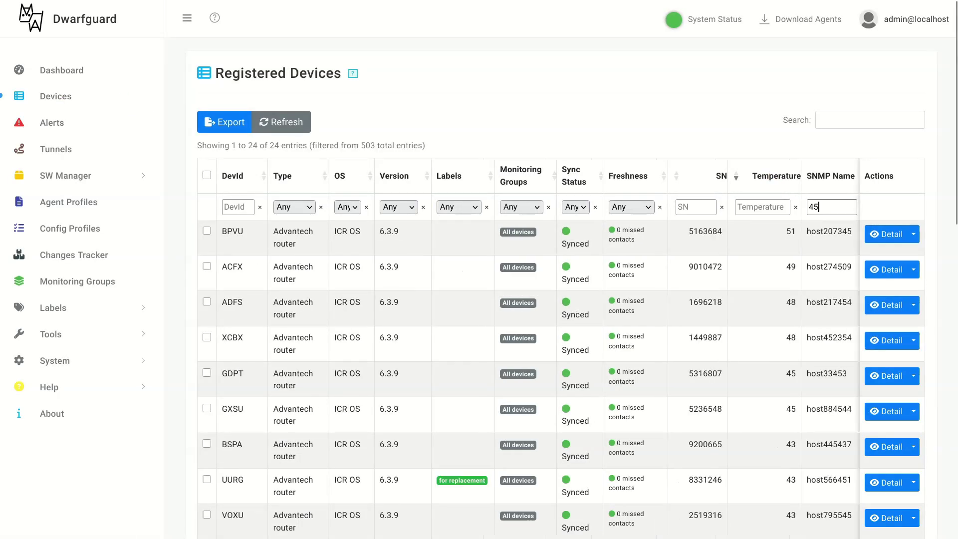
{"action": "left_click", "coordinate": [219, 207]}
{"action": "type", "text": "d"}
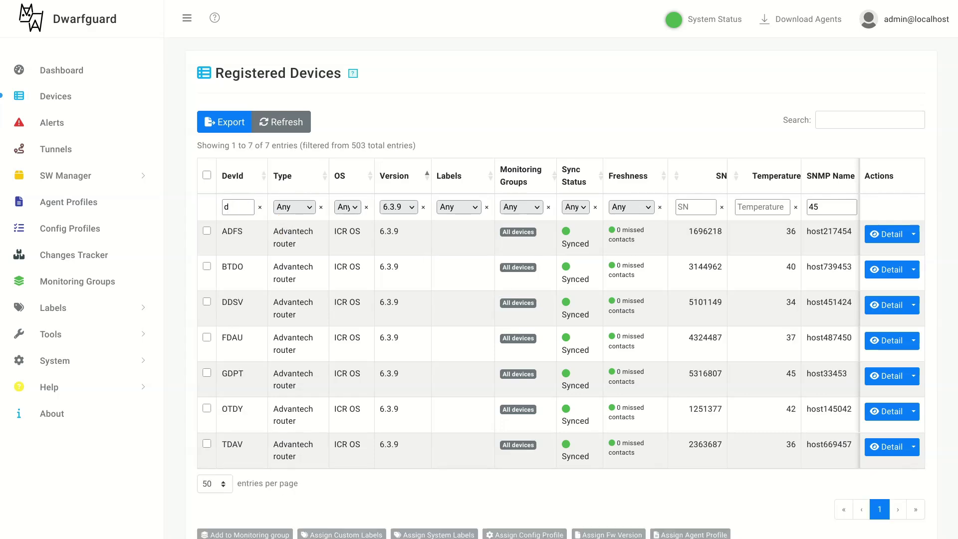
{"action": "type", "text": "o"}
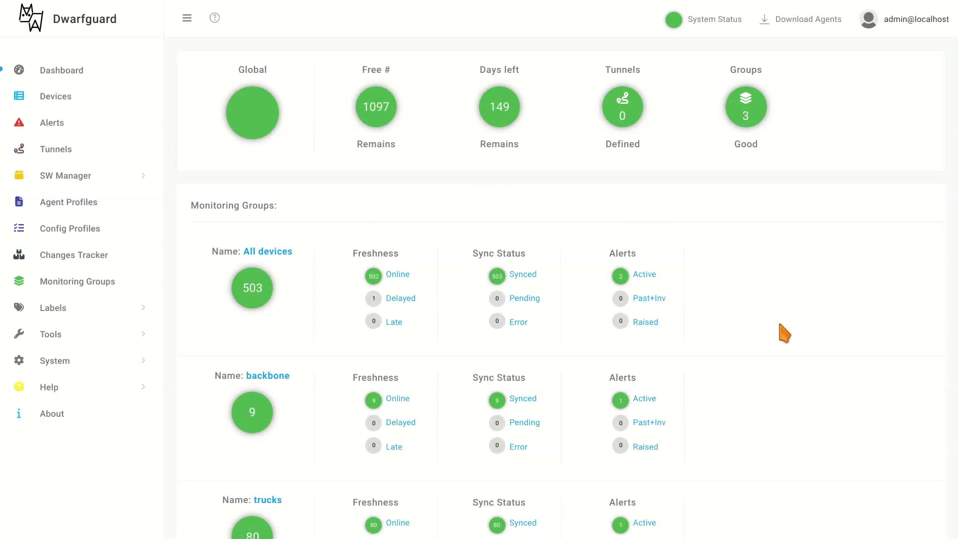
{"action": "left_click", "coordinate": [80, 208]}
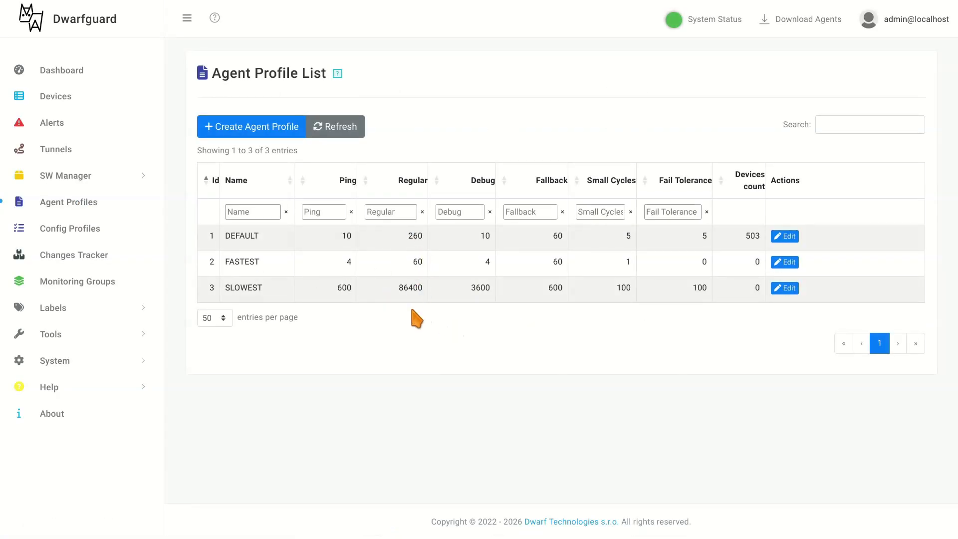
- Filter devices to the backbone group, select all and assign them the FASTEST agent profile
{"action": "left_click", "coordinate": [59, 100]}
{"action": "left_click", "coordinate": [581, 206]}
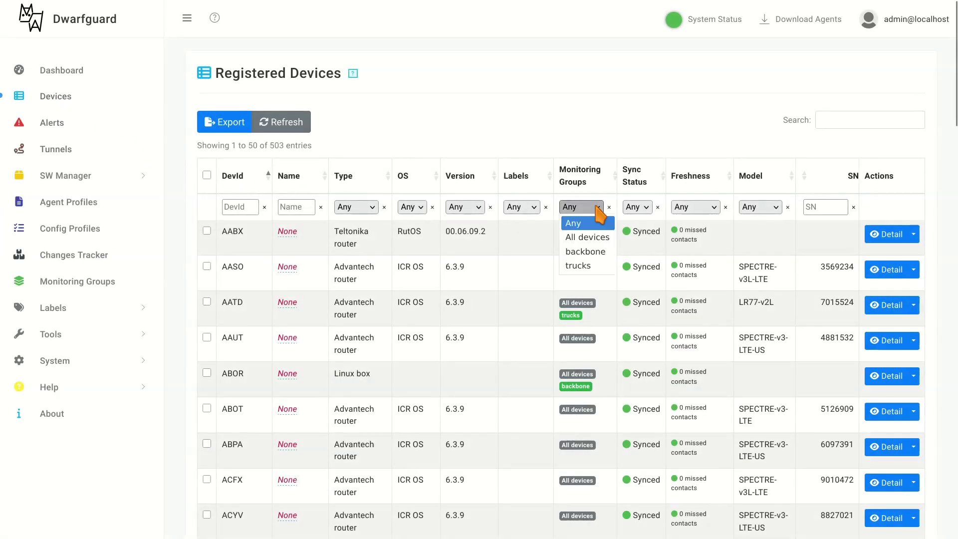
{"action": "left_click", "coordinate": [585, 251]}
{"action": "left_click", "coordinate": [207, 175]}
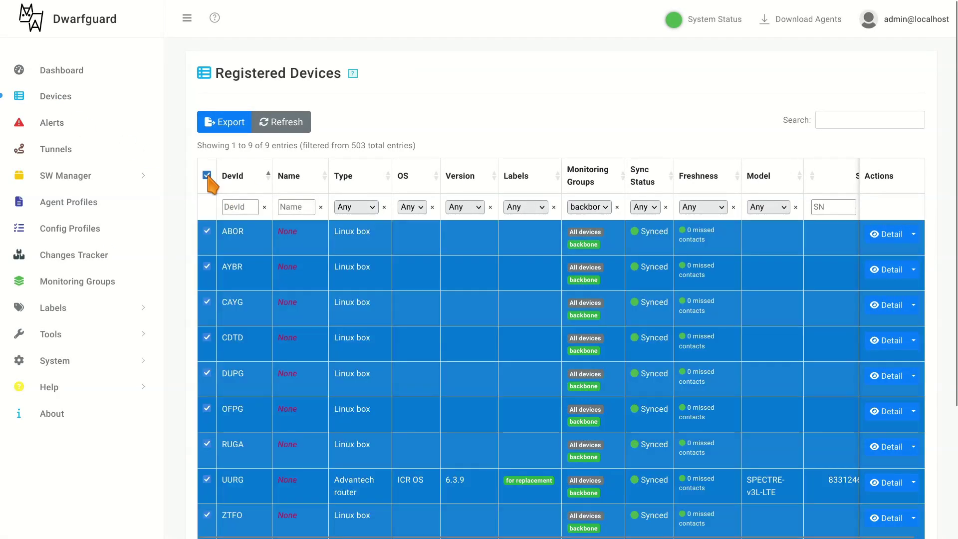
{"action": "scroll", "coordinate": [691, 322], "scroll_direction": "down", "scroll_amount": 3}
{"action": "left_click", "coordinate": [713, 445]}
{"action": "left_click", "coordinate": [430, 75]}
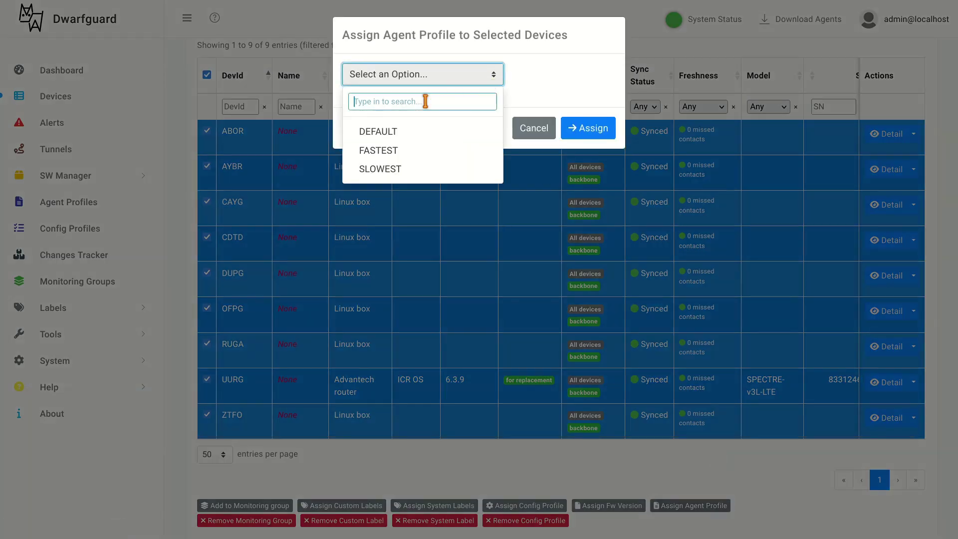
{"action": "left_click", "coordinate": [407, 151]}
{"action": "left_click", "coordinate": [597, 130]}
- Verify the agent profile on the ABOR and UURG device detail pages
{"action": "scroll", "coordinate": [694, 257], "scroll_direction": "up", "scroll_amount": 2}
{"action": "left_click", "coordinate": [888, 235]}
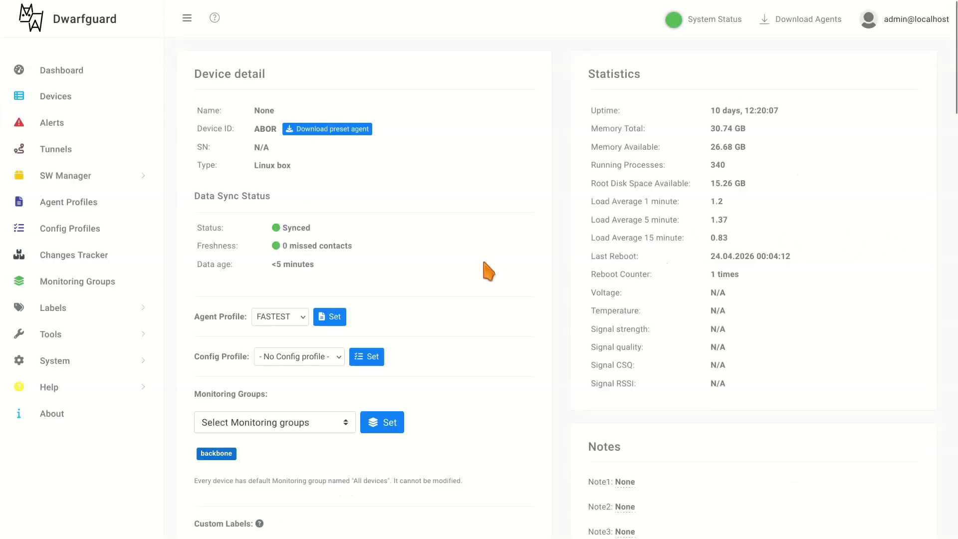
{"action": "scroll", "coordinate": [495, 270], "scroll_direction": "down", "scroll_amount": 1}
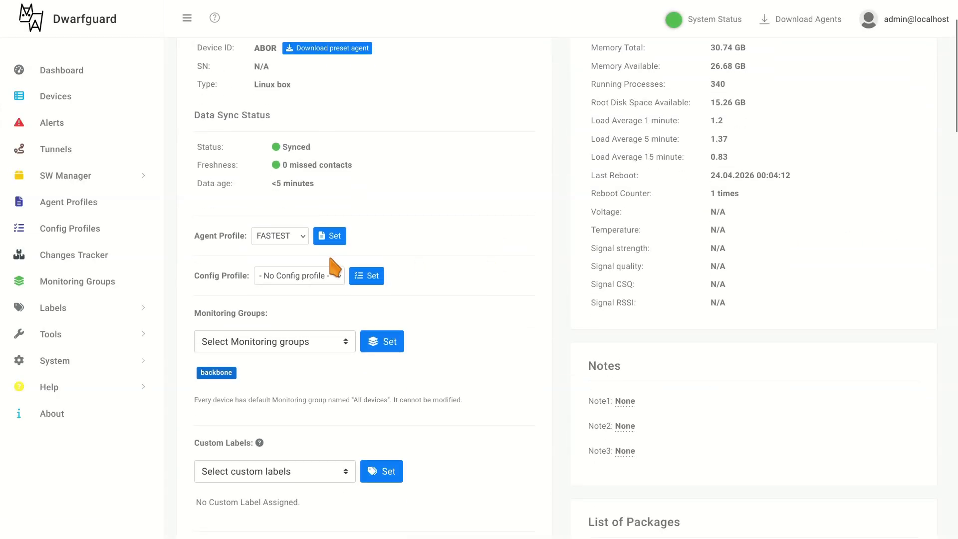
{"action": "left_click", "coordinate": [302, 237]}
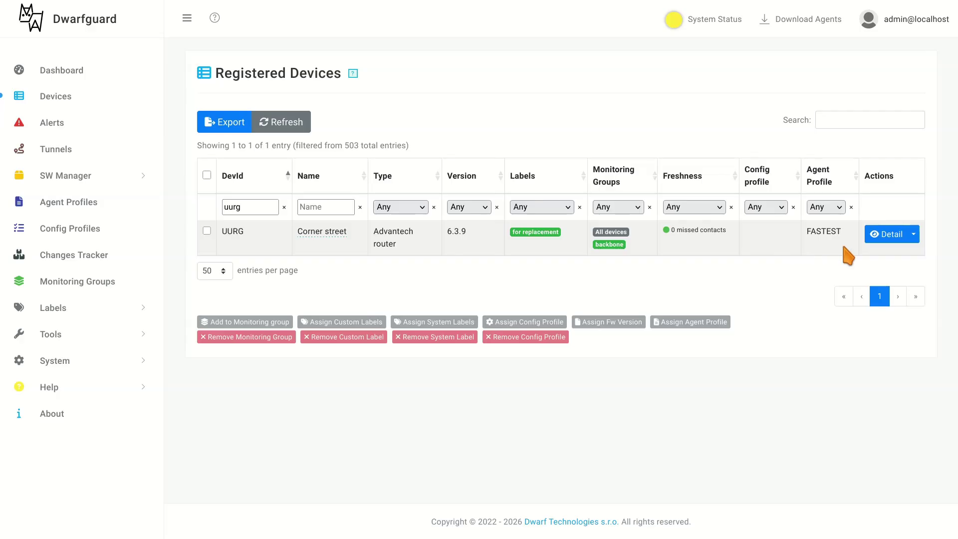
{"action": "left_click", "coordinate": [892, 235]}
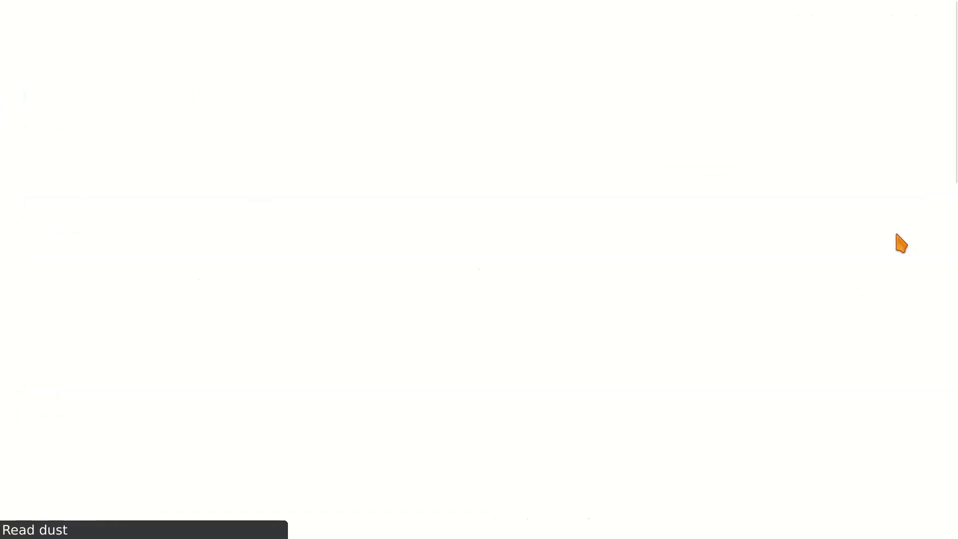
{"action": "scroll", "coordinate": [883, 202], "scroll_direction": "down", "scroll_amount": 6}
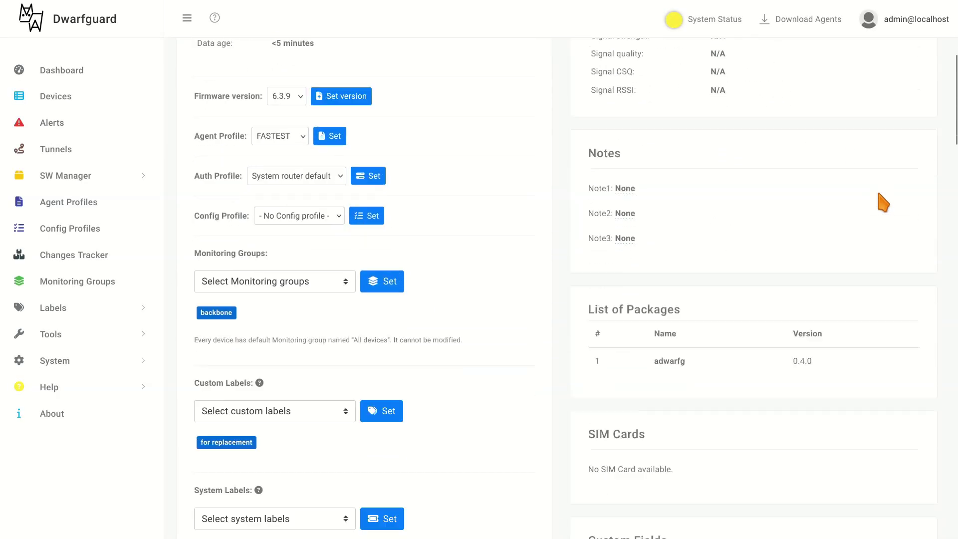
{"action": "scroll", "coordinate": [932, 275], "scroll_direction": "down", "scroll_amount": 3}
{"action": "scroll", "coordinate": [932, 275], "scroll_direction": "down", "scroll_amount": 15}
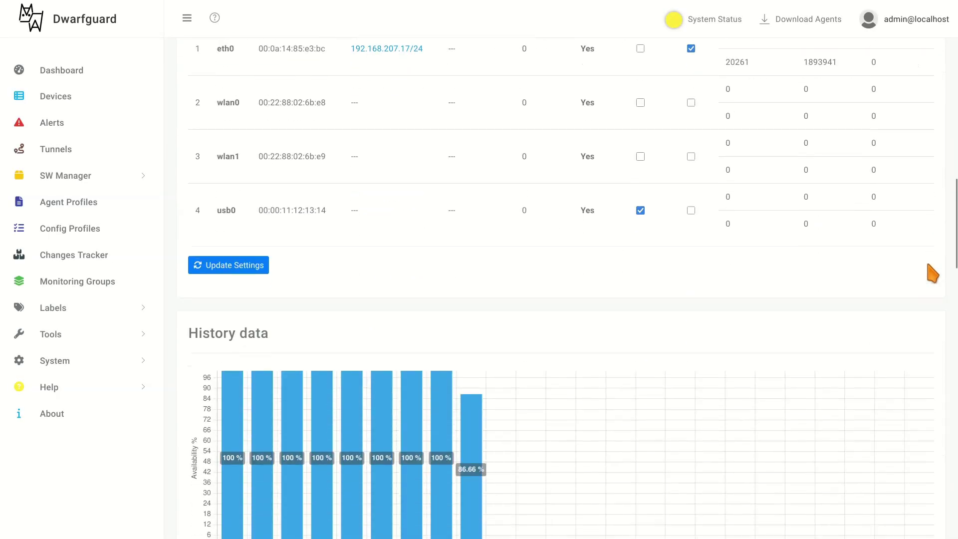
{"action": "scroll", "coordinate": [931, 270], "scroll_direction": "down", "scroll_amount": 15}
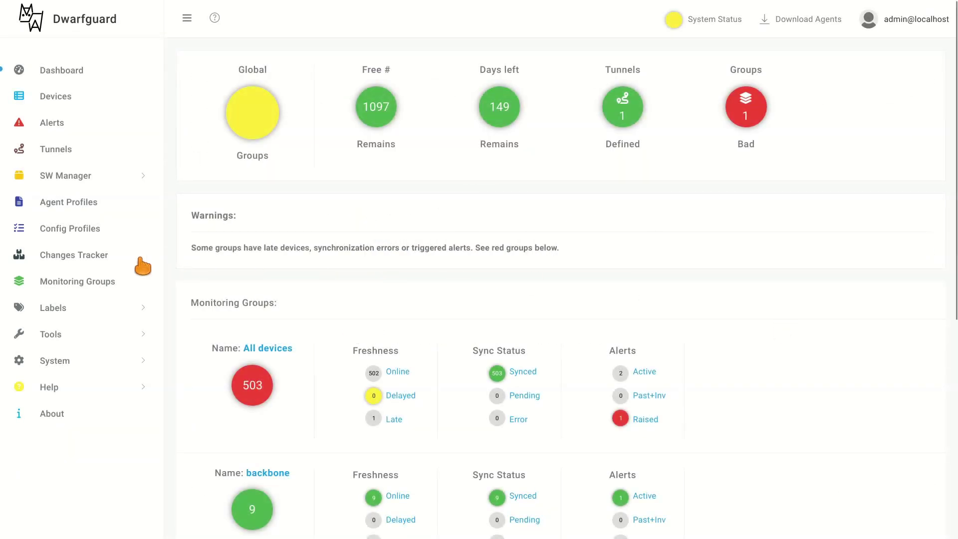
- Filter the Data Change Log to Temperature changes, briefly narrowing to device 'uurg'
{"action": "left_click", "coordinate": [102, 260]}
{"action": "left_click", "coordinate": [385, 198]}
{"action": "type", "text": "uurg"}
{"action": "left_click", "coordinate": [324, 200]}
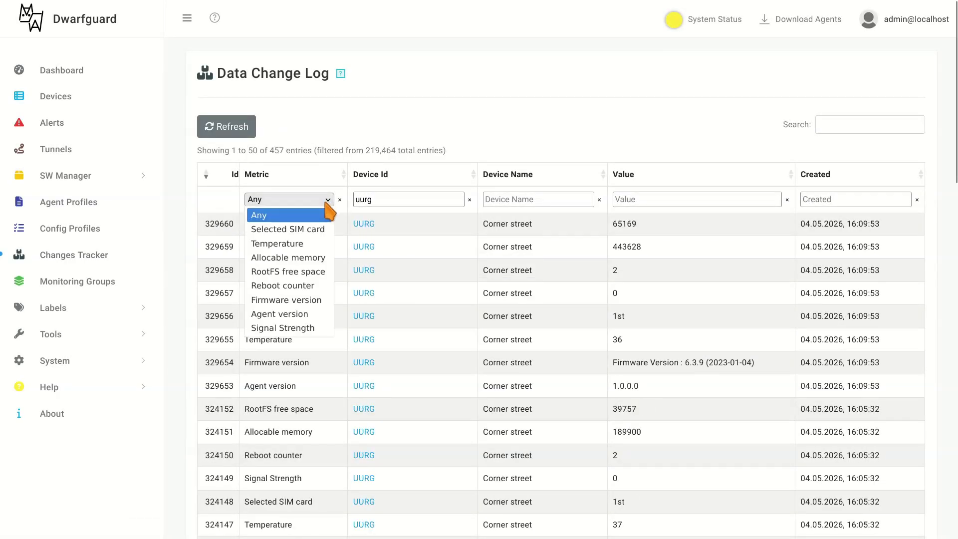
{"action": "left_click", "coordinate": [306, 248]}
{"action": "left_click", "coordinate": [469, 199]}
- Sort the change log by value descending and limit it to May 3–5
{"action": "left_click", "coordinate": [623, 175]}
{"action": "left_click", "coordinate": [651, 177]}
{"action": "left_click", "coordinate": [848, 198]}
{"action": "left_click", "coordinate": [690, 274]}
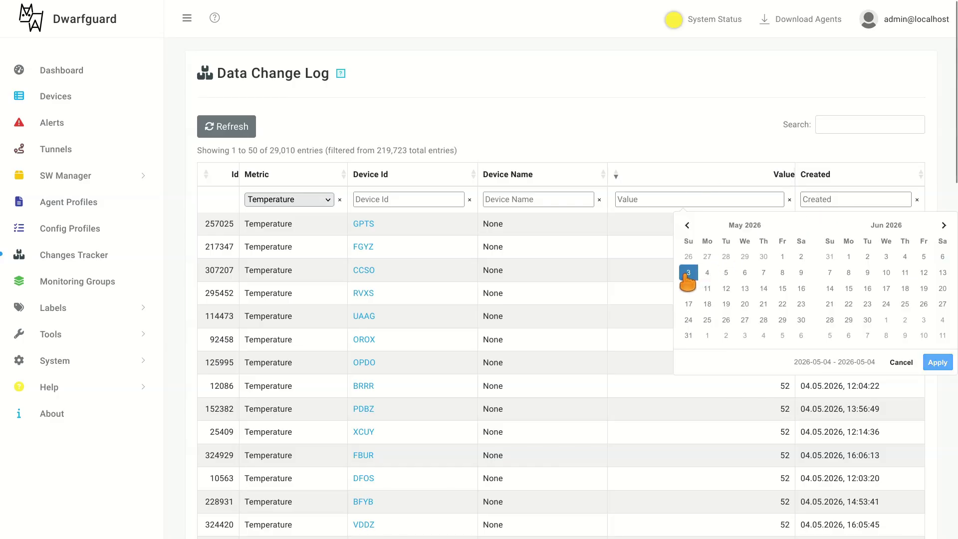
{"action": "left_click", "coordinate": [725, 274]}
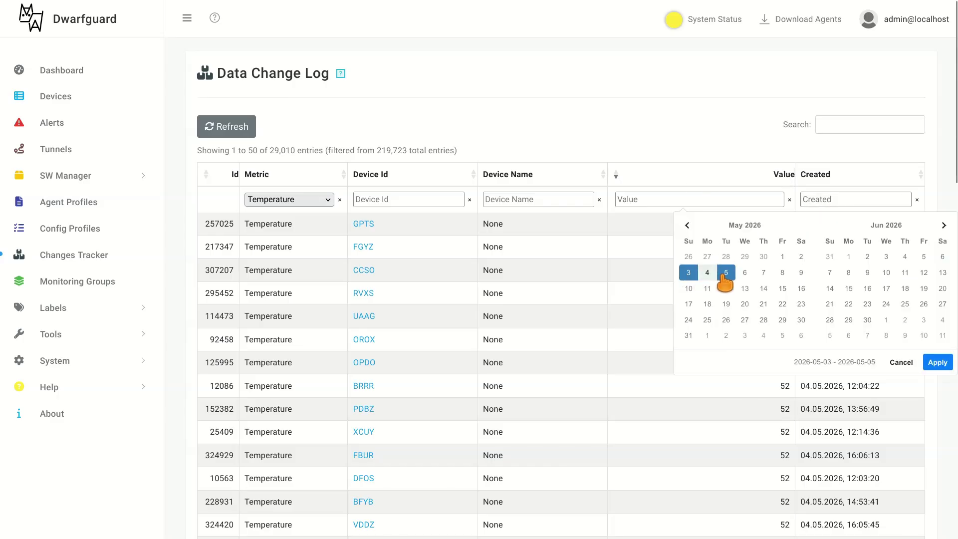
{"action": "left_click", "coordinate": [938, 362]}
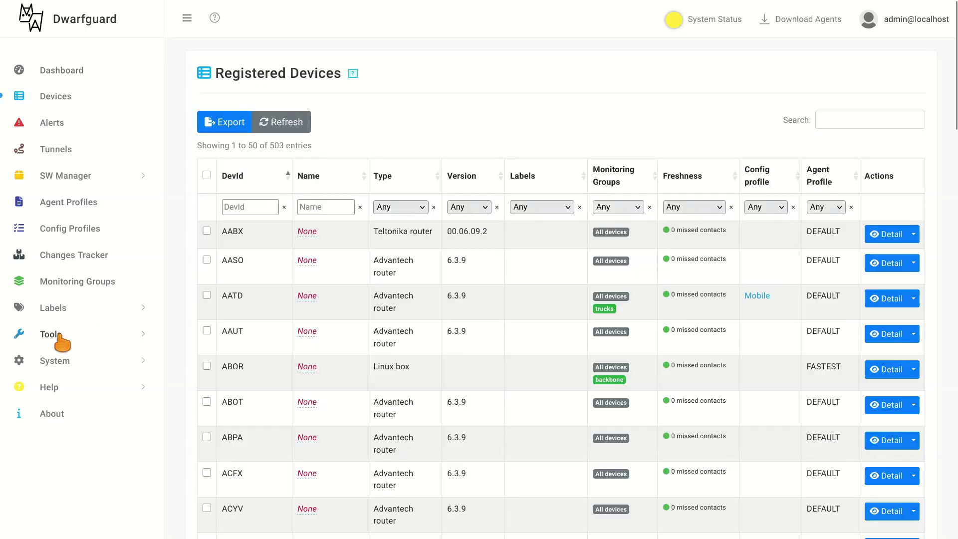
{"action": "left_click", "coordinate": [58, 335]}
- Select UURG in the Device ID dropdown after filtering the list with 'uu'
{"action": "left_click", "coordinate": [48, 479]}
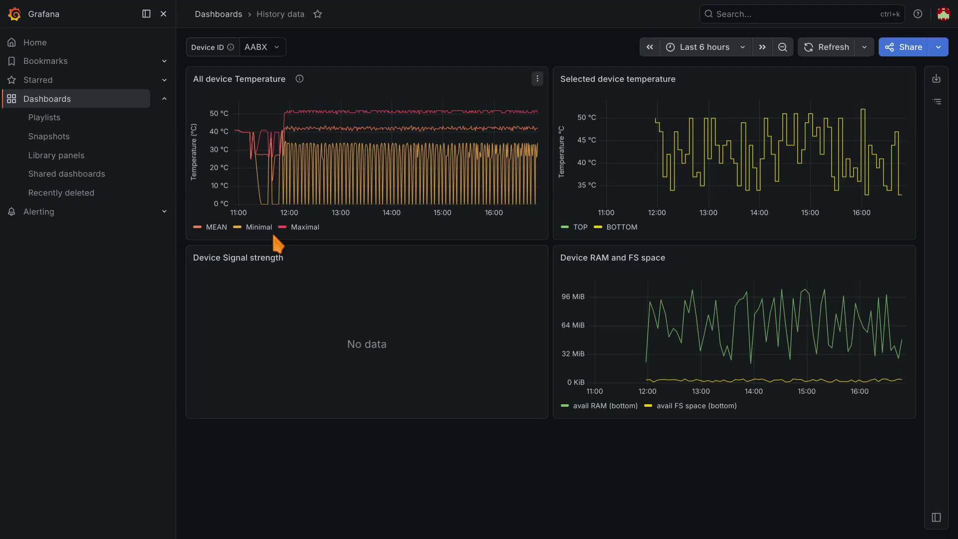
{"action": "left_click", "coordinate": [275, 48]}
{"action": "type", "text": "uu"}
{"action": "left_click", "coordinate": [275, 68]}
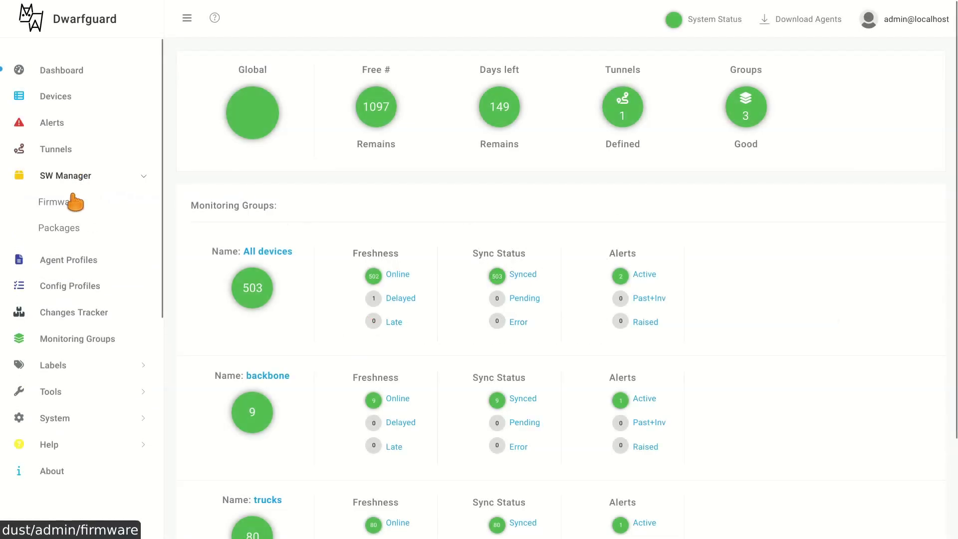
- Filter the firmware list to ICR OS versions and review version 6.3.9's details
{"action": "left_click", "coordinate": [75, 199]}
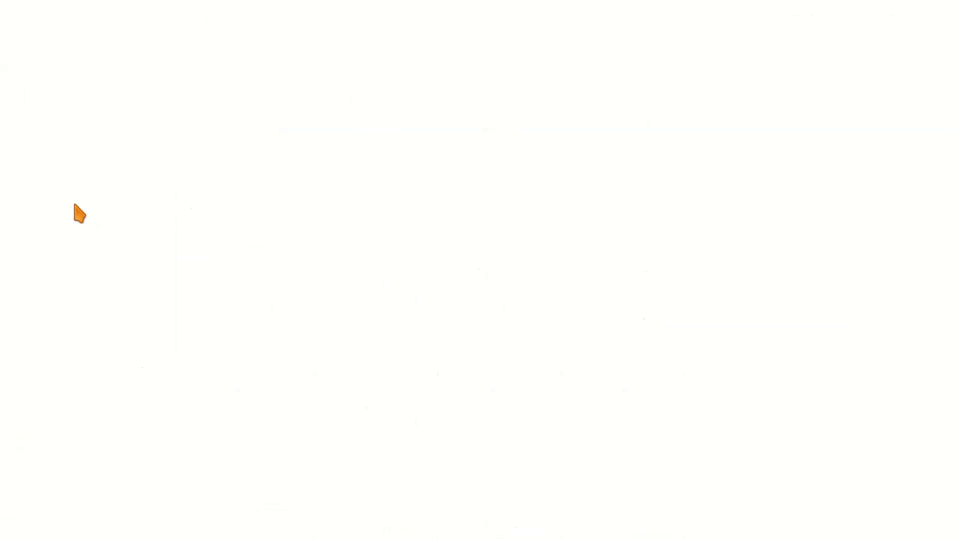
{"action": "left_click", "coordinate": [345, 195]}
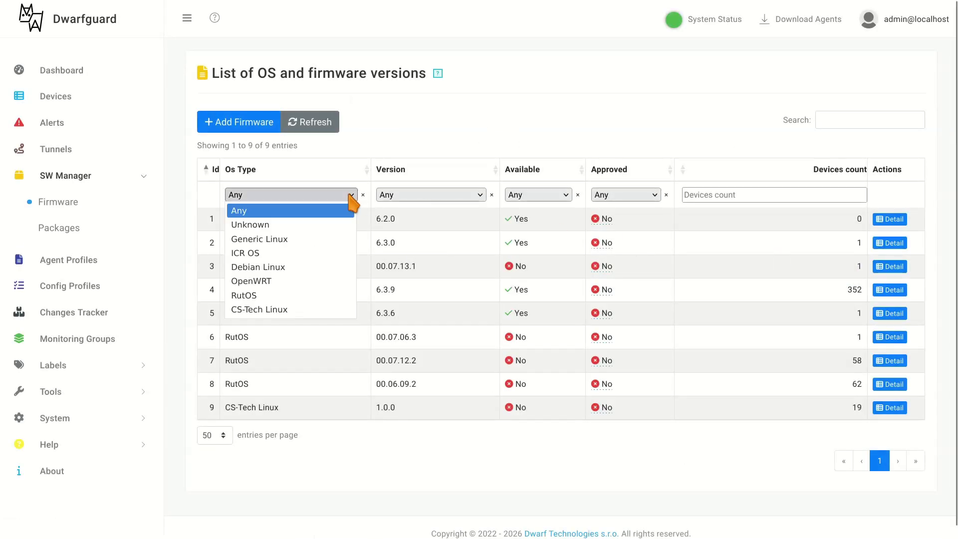
{"action": "left_click", "coordinate": [299, 255]}
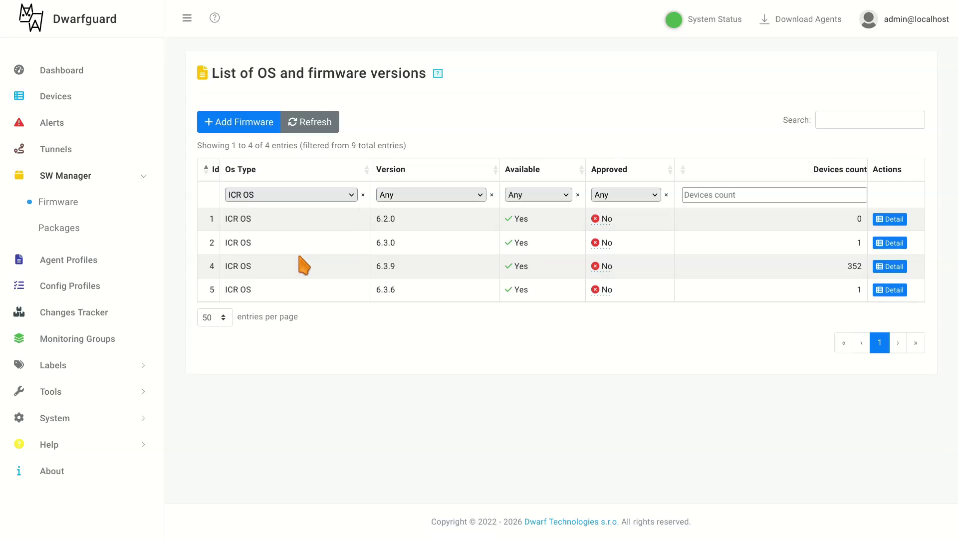
{"action": "left_click", "coordinate": [898, 267]}
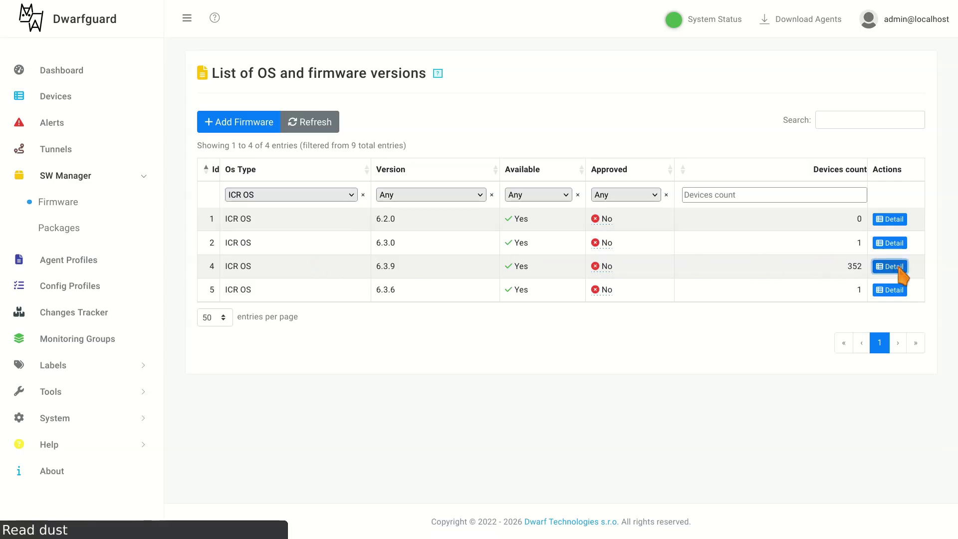
{"action": "left_click", "coordinate": [64, 177]}
{"action": "left_click", "coordinate": [71, 203]}
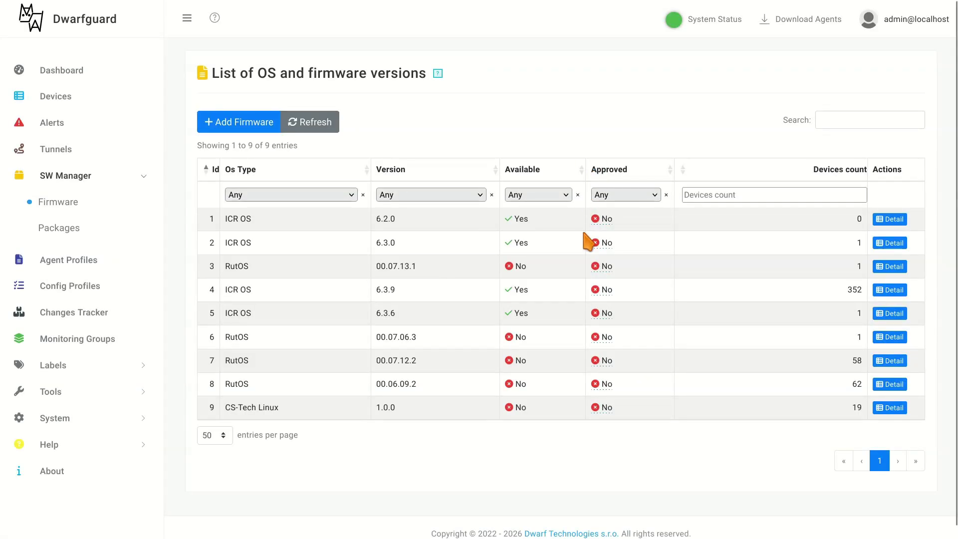
- Change Approved from No to Yes for firmware 6.3.9 and 6.3.6, confirming each
{"action": "left_click", "coordinate": [605, 289]}
{"action": "left_click", "coordinate": [607, 292]}
{"action": "left_click", "coordinate": [604, 310]}
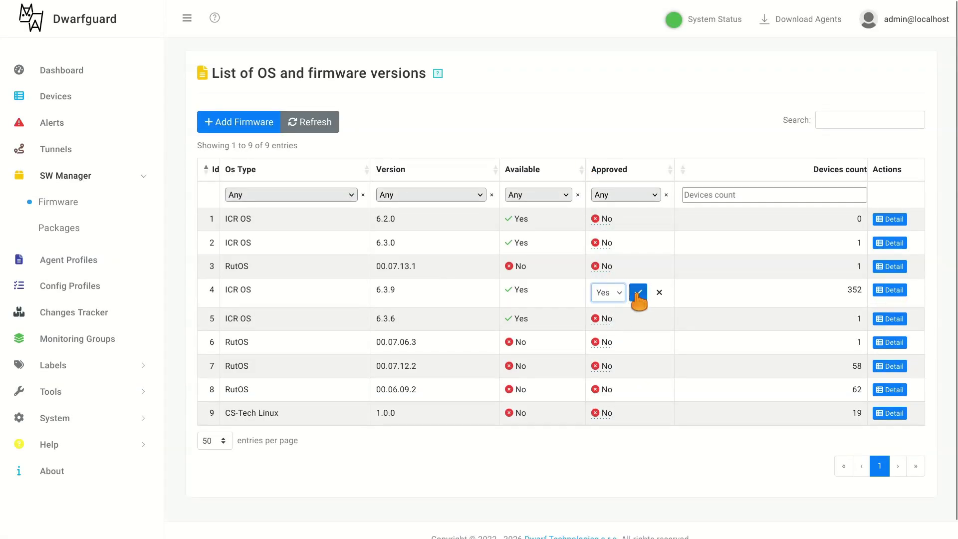
{"action": "left_click", "coordinate": [638, 293]}
{"action": "left_click", "coordinate": [607, 313]}
{"action": "left_click", "coordinate": [613, 316]}
{"action": "left_click", "coordinate": [606, 333]}
{"action": "left_click", "coordinate": [638, 316]}
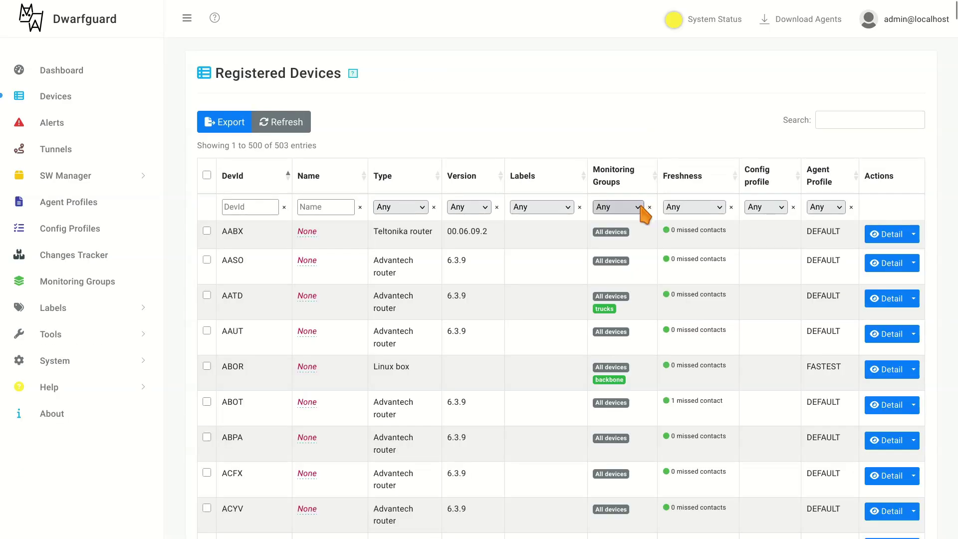
- Filter the devices to the trucks monitoring group and select them all
{"action": "left_click", "coordinate": [639, 208]}
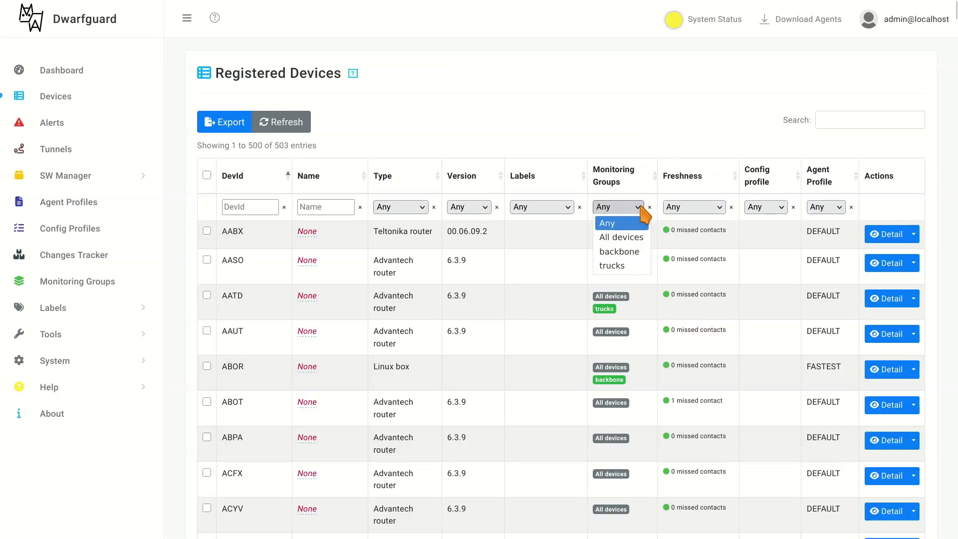
{"action": "left_click", "coordinate": [631, 266]}
{"action": "left_click", "coordinate": [207, 175]}
{"action": "scroll", "coordinate": [616, 110], "scroll_direction": "down", "scroll_amount": 20}
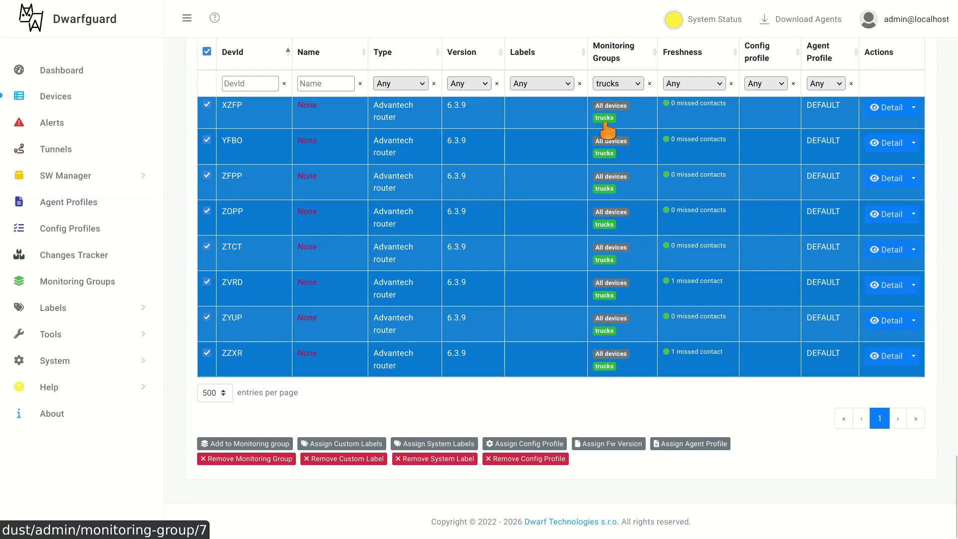
- Assign config profile 491 (Mobile) to the selected devices, overwriting existing profiles
{"action": "left_click", "coordinate": [523, 443]}
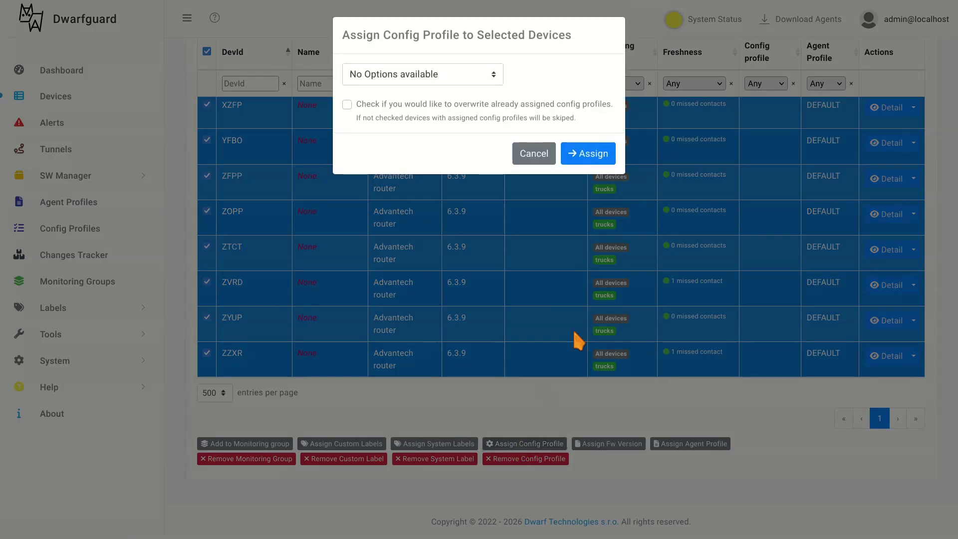
{"action": "left_click", "coordinate": [486, 80]}
{"action": "left_click", "coordinate": [387, 196]}
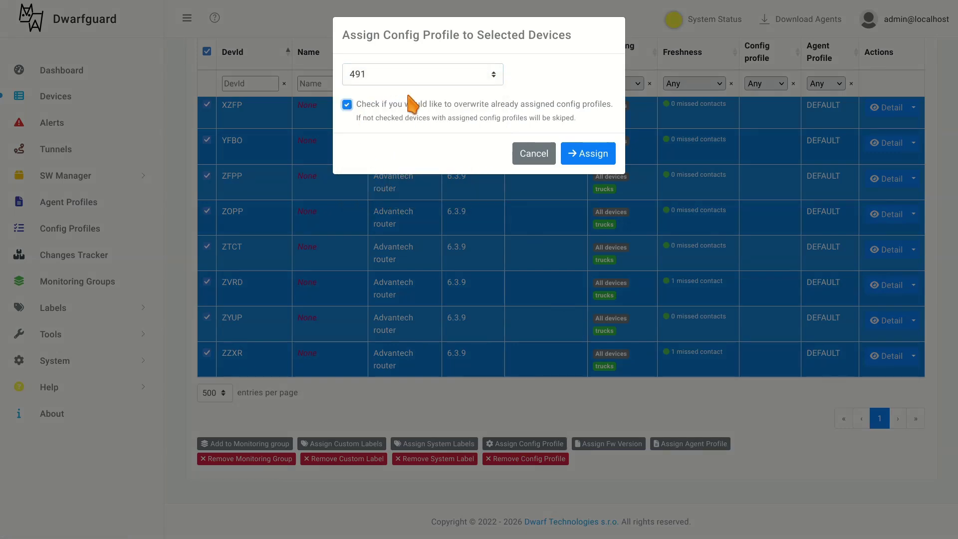
{"action": "left_click", "coordinate": [596, 155]}
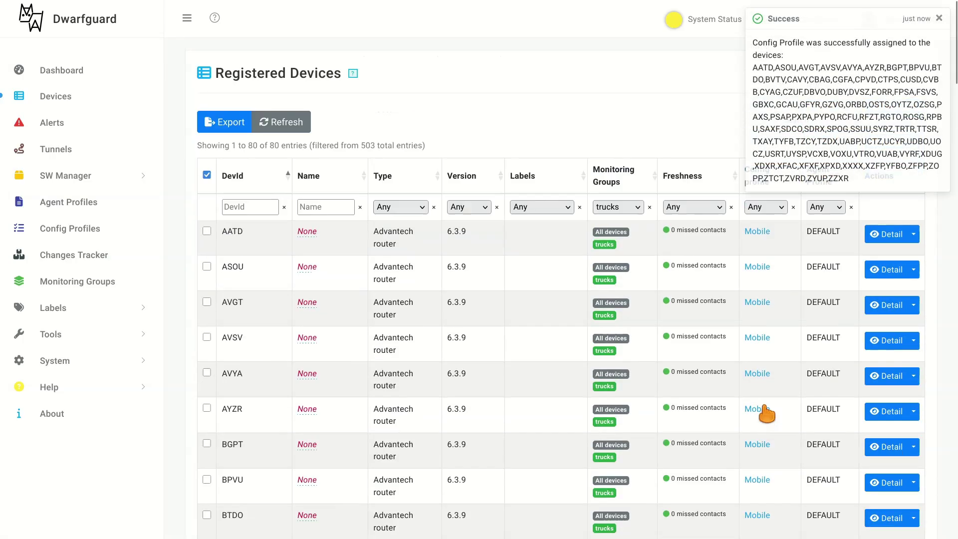
- Set up web tunnel 1 with device ADAG, leaving it waiting for the device
{"action": "left_click", "coordinate": [759, 234]}
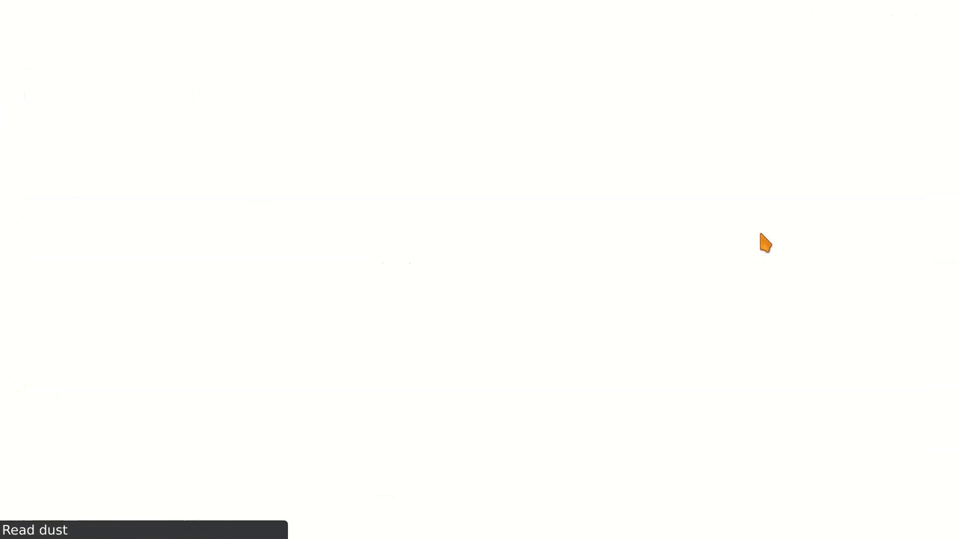
{"action": "left_click", "coordinate": [62, 149]}
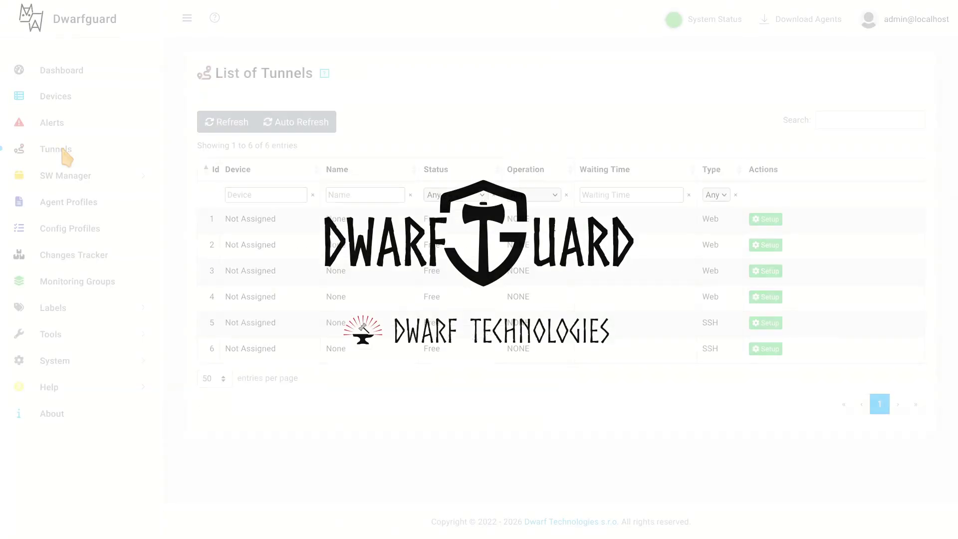
{"action": "left_click", "coordinate": [766, 221]}
{"action": "left_click", "coordinate": [452, 80]}
{"action": "type", "text": "ADAG"}
{"action": "left_click", "coordinate": [384, 131]}
{"action": "left_click", "coordinate": [592, 119]}
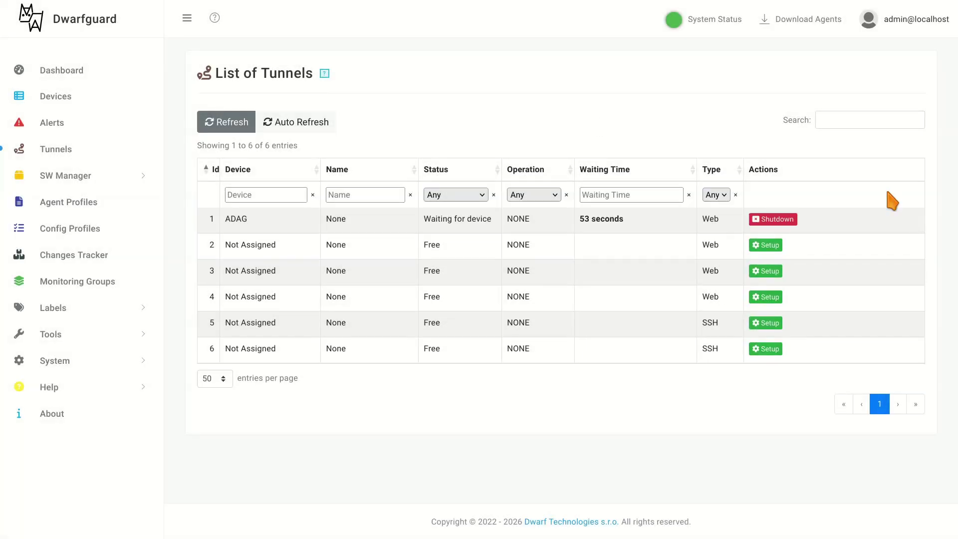
- Edit the Manuf machine measurement script to target only Advantech router and SLOWEST, and save
{"action": "left_click", "coordinate": [771, 219]}
{"action": "left_click", "coordinate": [509, 27]}
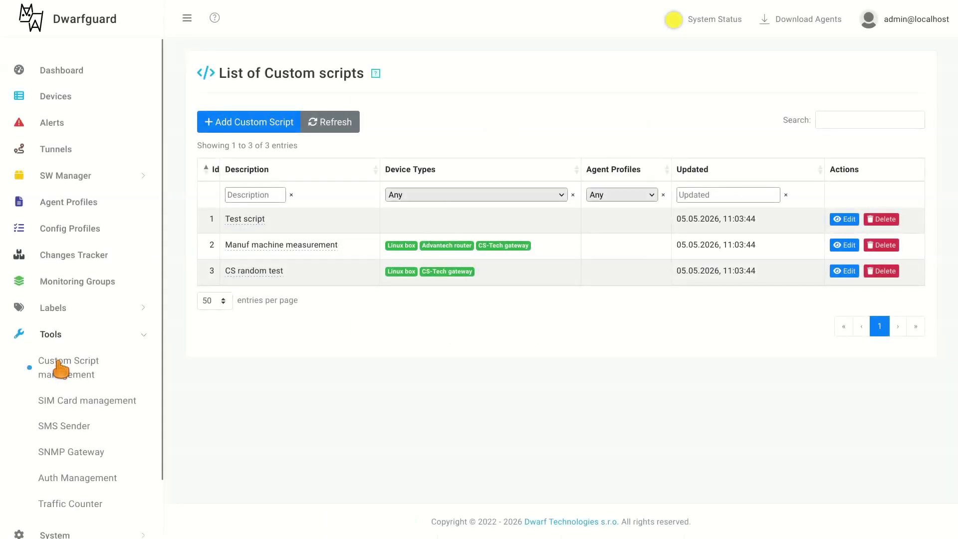
{"action": "left_click", "coordinate": [844, 245]}
{"action": "scroll", "coordinate": [751, 245], "scroll_direction": "down", "scroll_amount": 5}
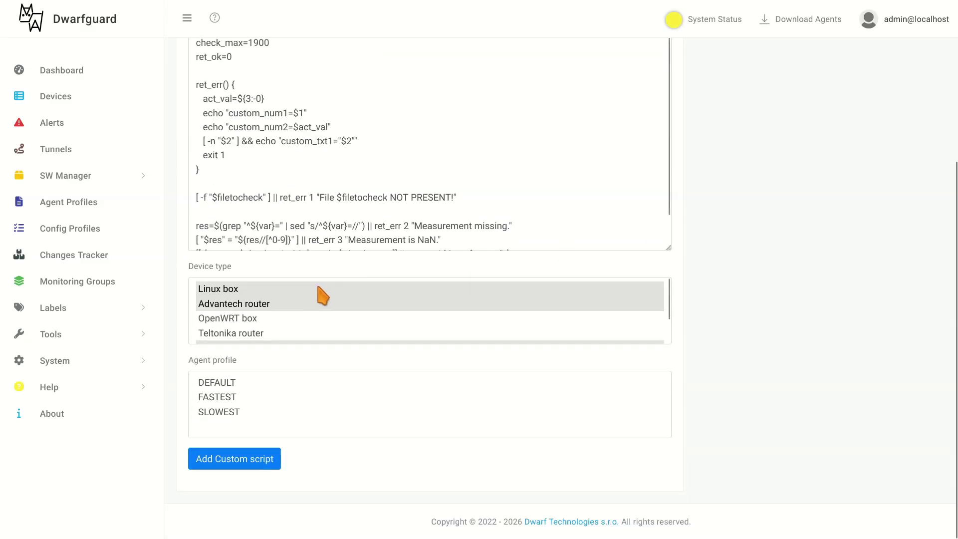
{"action": "left_click", "coordinate": [266, 303]}
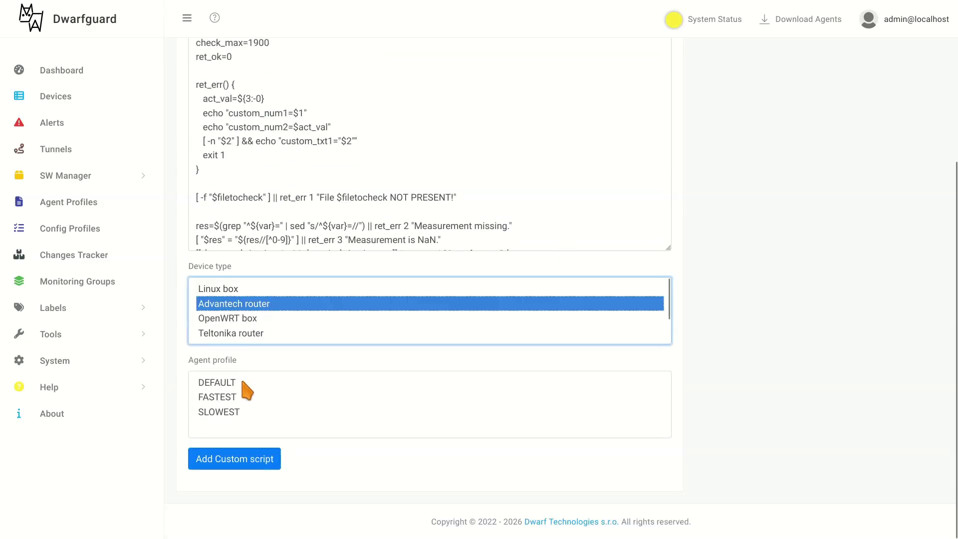
{"action": "left_click", "coordinate": [237, 412]}
{"action": "left_click", "coordinate": [257, 467]}
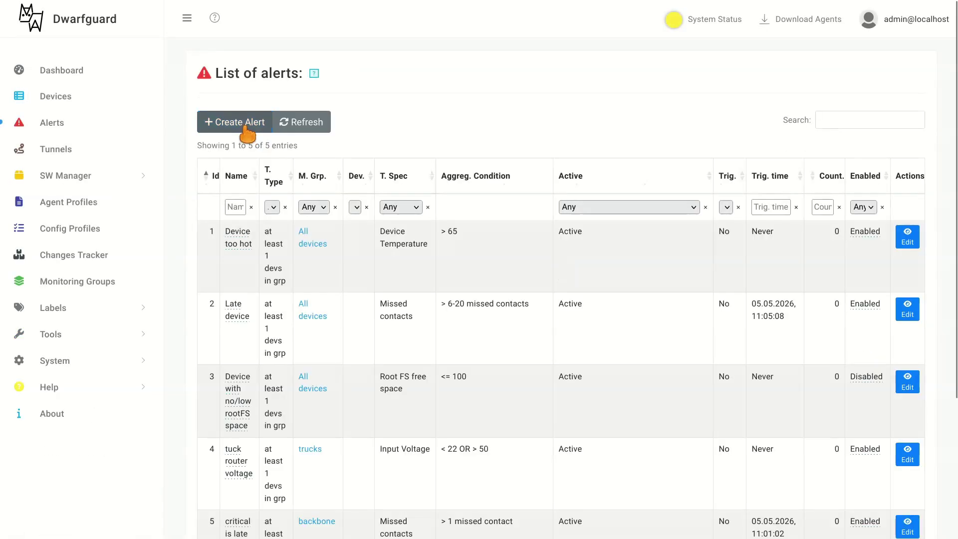
- Create an alert with target type 'at least # devs in grp', All devices, amount 1, Custom number 4
{"action": "left_click", "coordinate": [246, 126]}
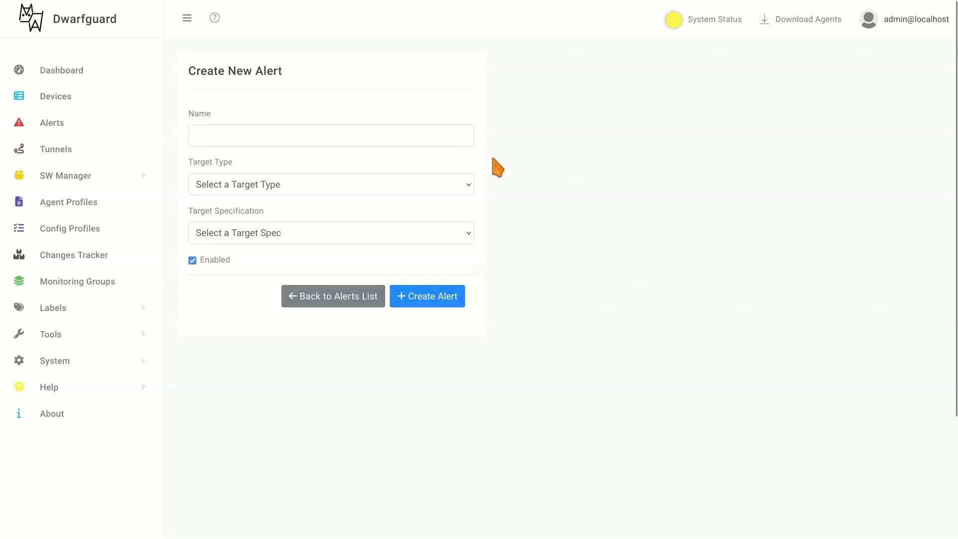
{"action": "left_click", "coordinate": [317, 182]}
{"action": "left_click", "coordinate": [286, 240]}
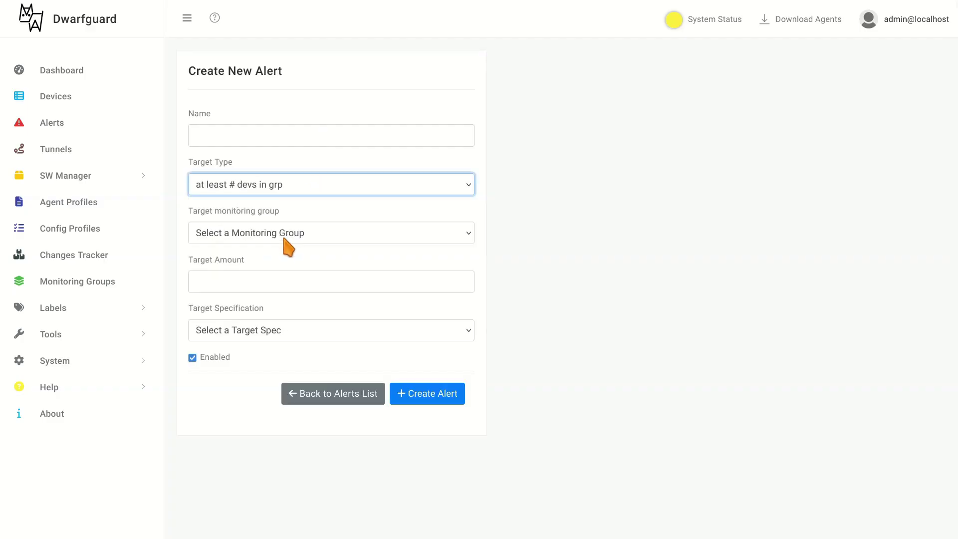
{"action": "left_click", "coordinate": [299, 233]}
{"action": "left_click", "coordinate": [272, 272]}
{"action": "left_click", "coordinate": [264, 280]}
{"action": "type", "text": "1"}
{"action": "left_click", "coordinate": [272, 330]}
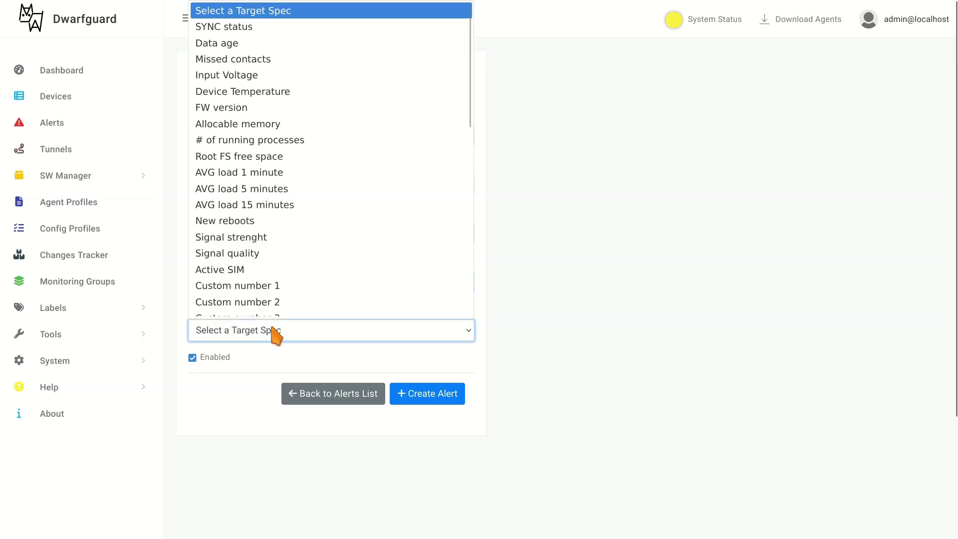
{"action": "scroll", "coordinate": [332, 174], "scroll_direction": "down", "scroll_amount": 4}
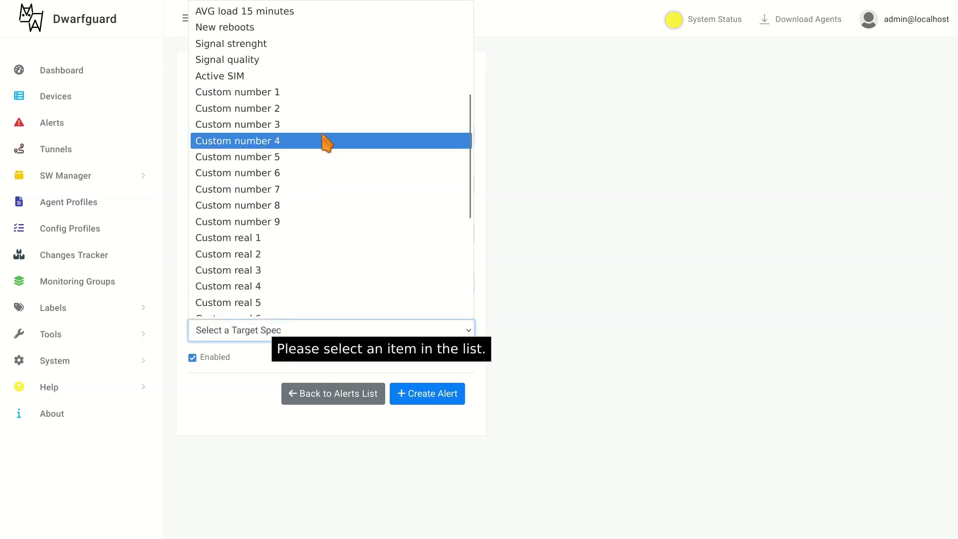
{"action": "left_click", "coordinate": [304, 142]}
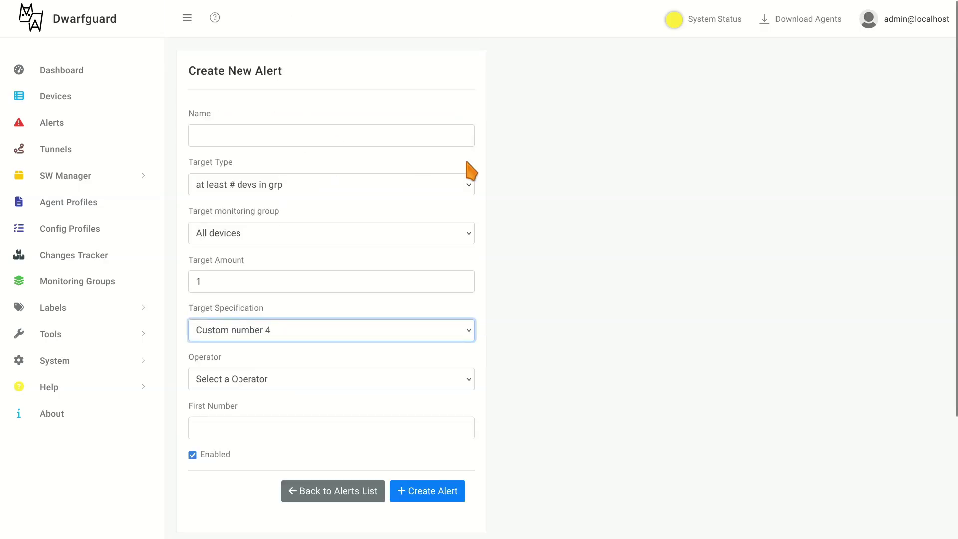